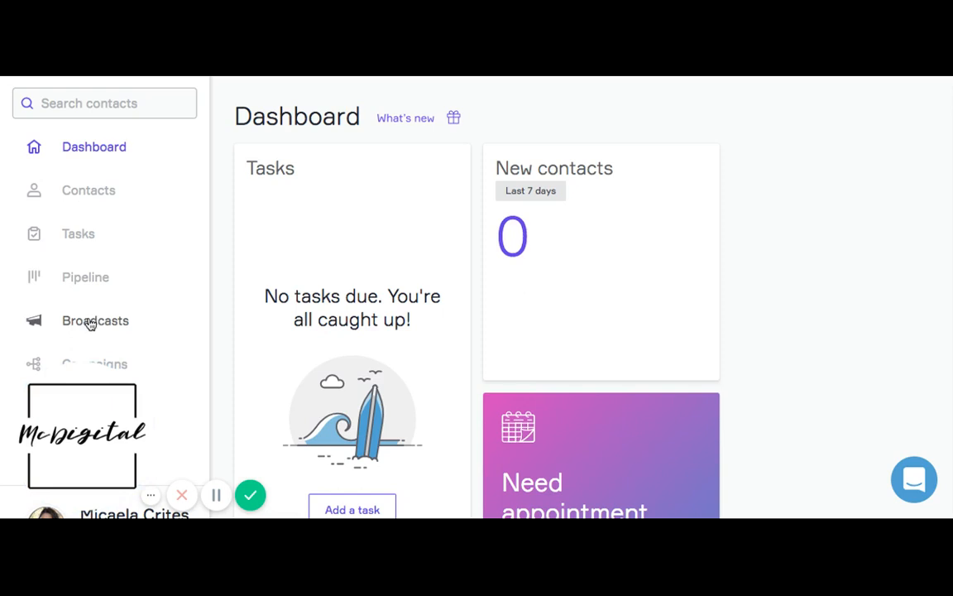
Start a new email broadcast from the Broadcasts page
click(91, 323)
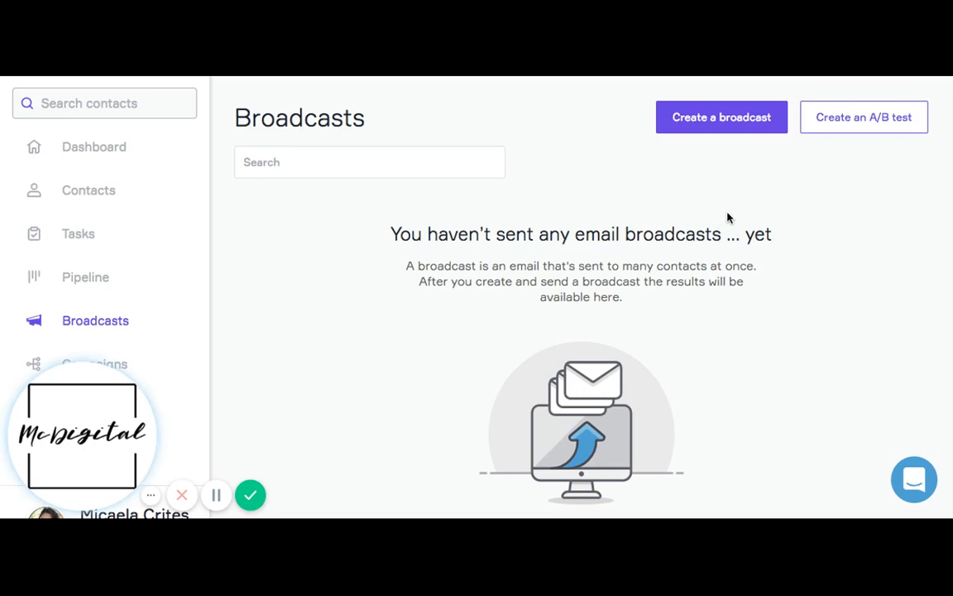
click(719, 120)
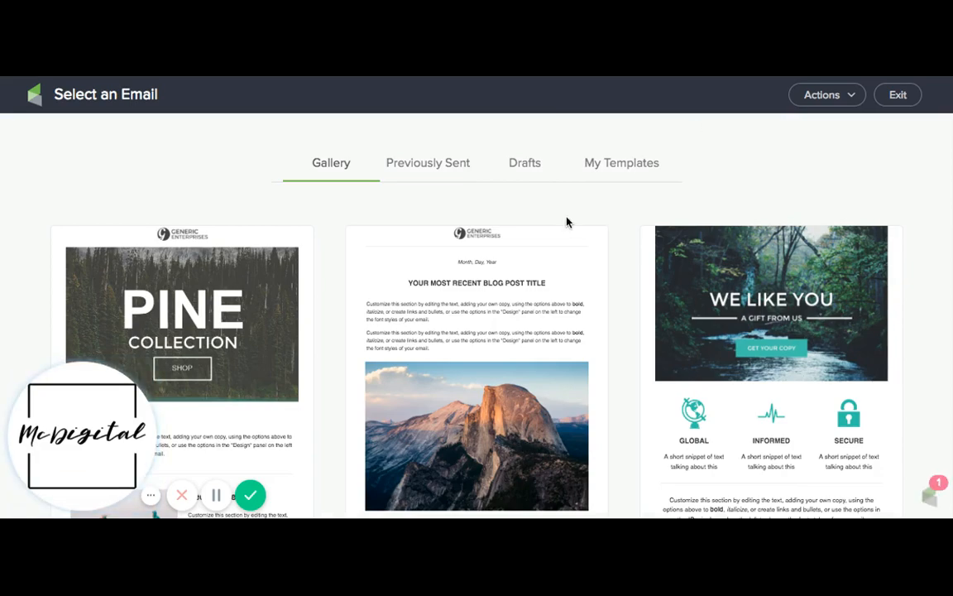
Browse the gallery of email templates, the previously sent emails and the saved drafts
mouse_move(560, 279)
scroll(559, 279, down, 3)
scroll(560, 279, down, 1)
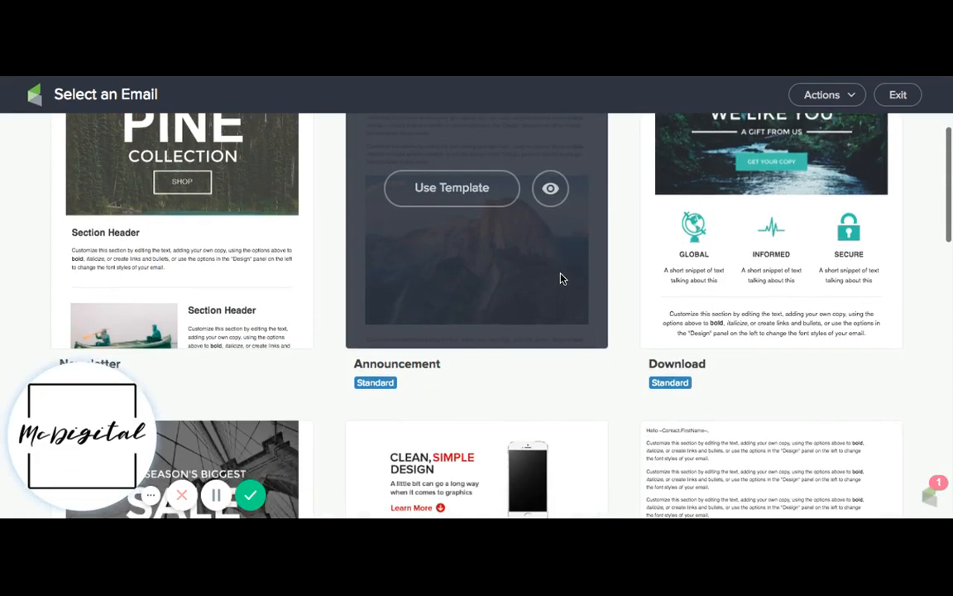
scroll(560, 279, up, 1)
scroll(560, 279, down, 3)
scroll(560, 279, down, 2)
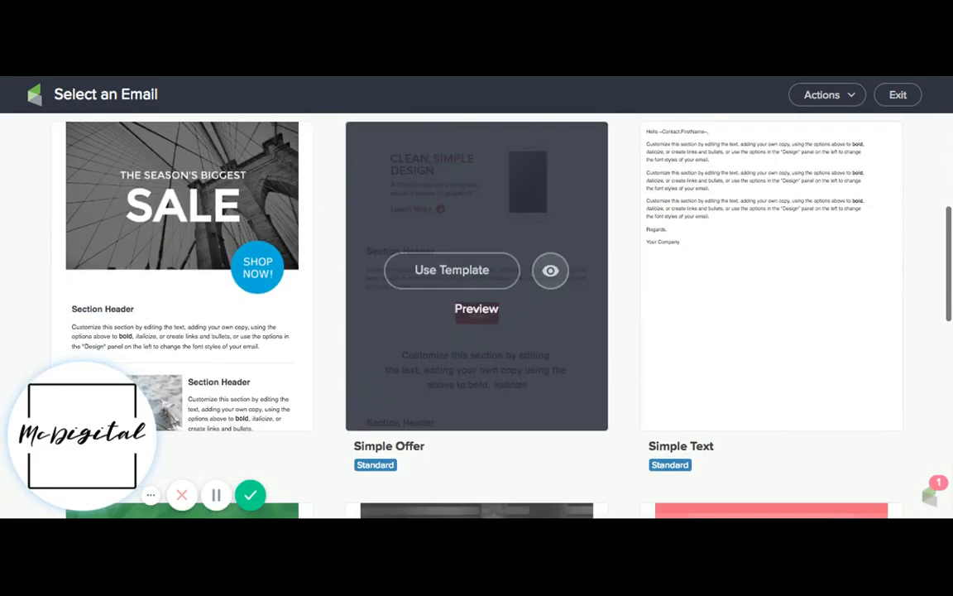
scroll(561, 279, up, 12)
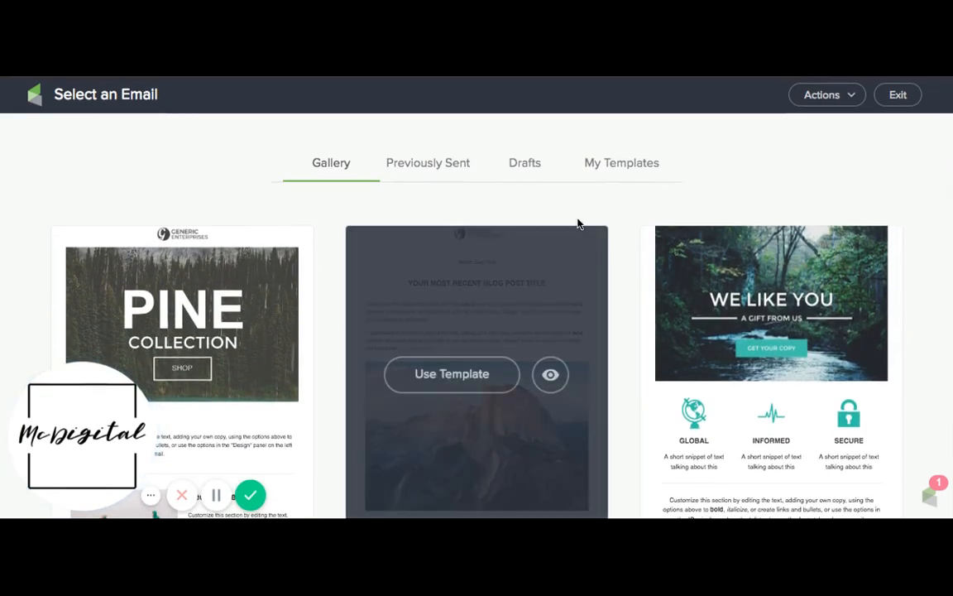
click(455, 169)
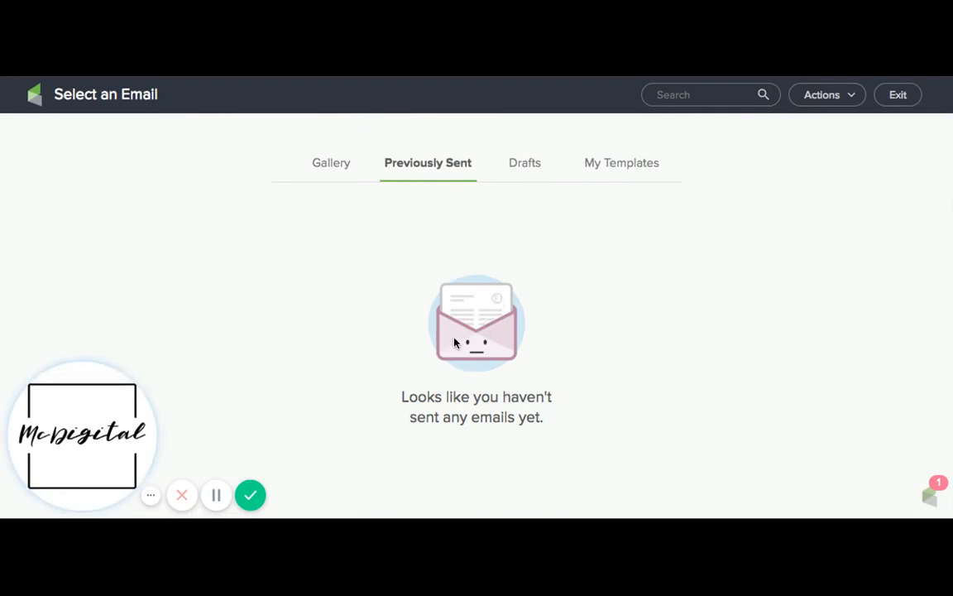
click(522, 164)
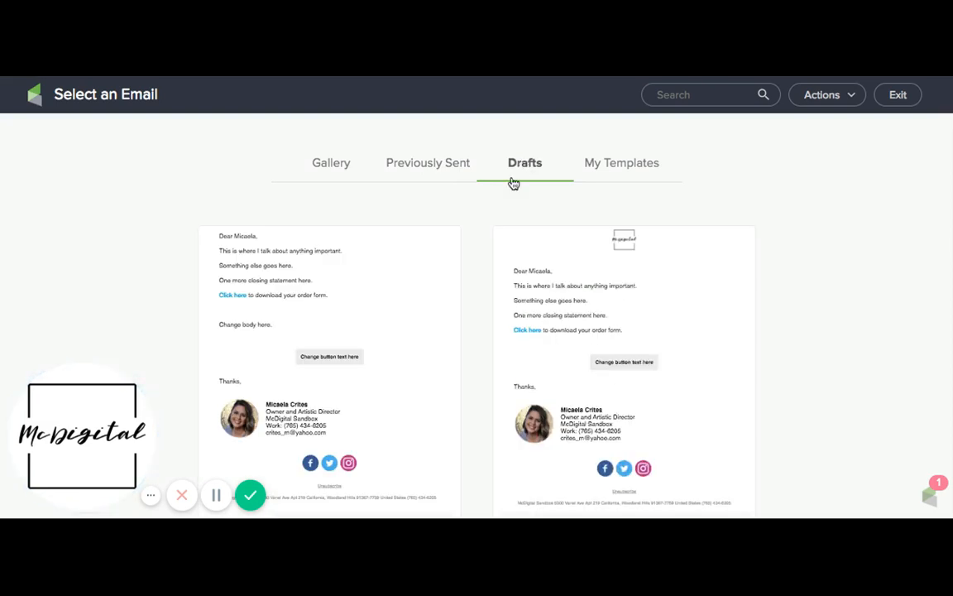
scroll(472, 276, down, 1)
mouse_move(454, 298)
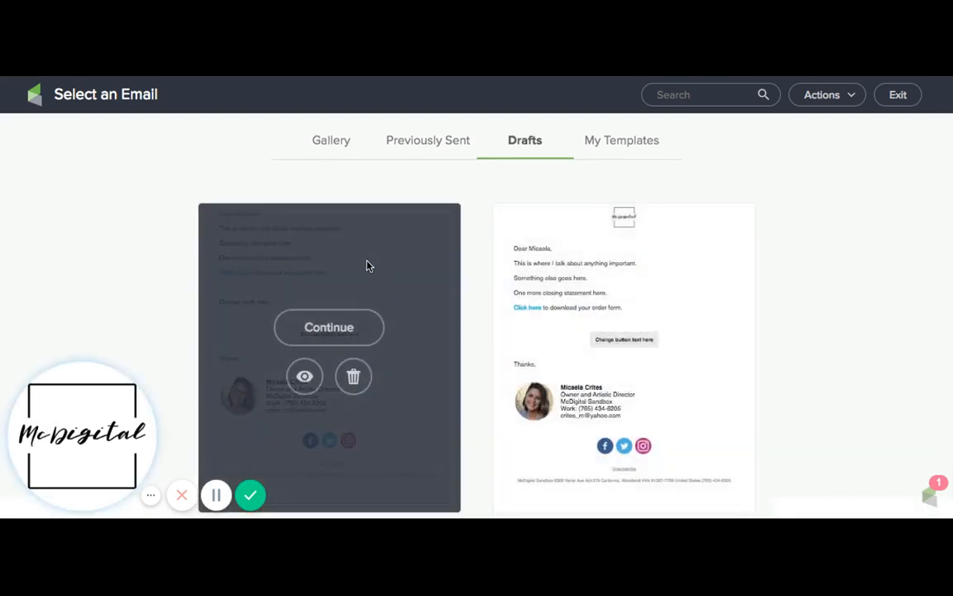
Use the first saved template, the one without a logo, from My Templates for the broadcast
click(600, 141)
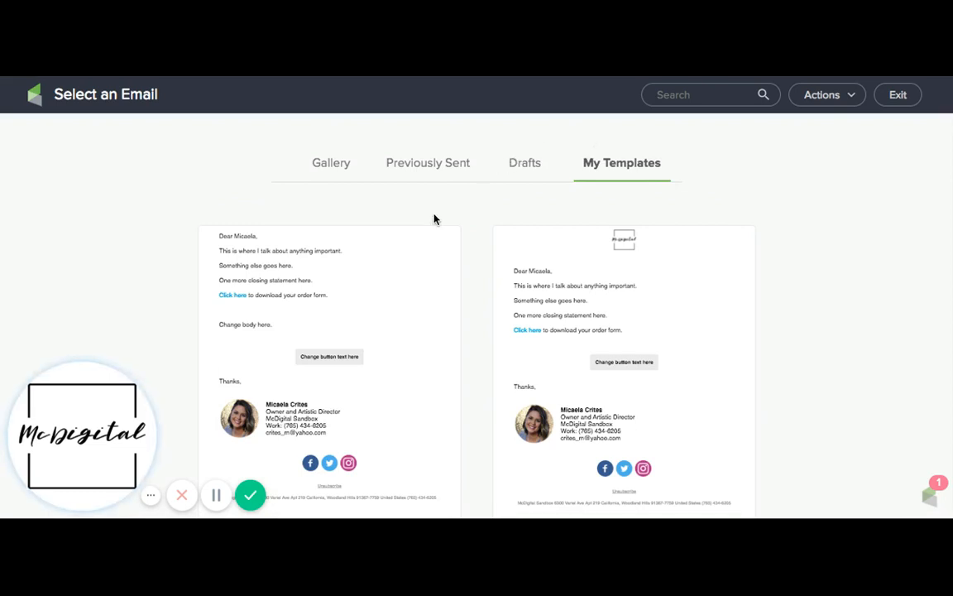
mouse_move(380, 253)
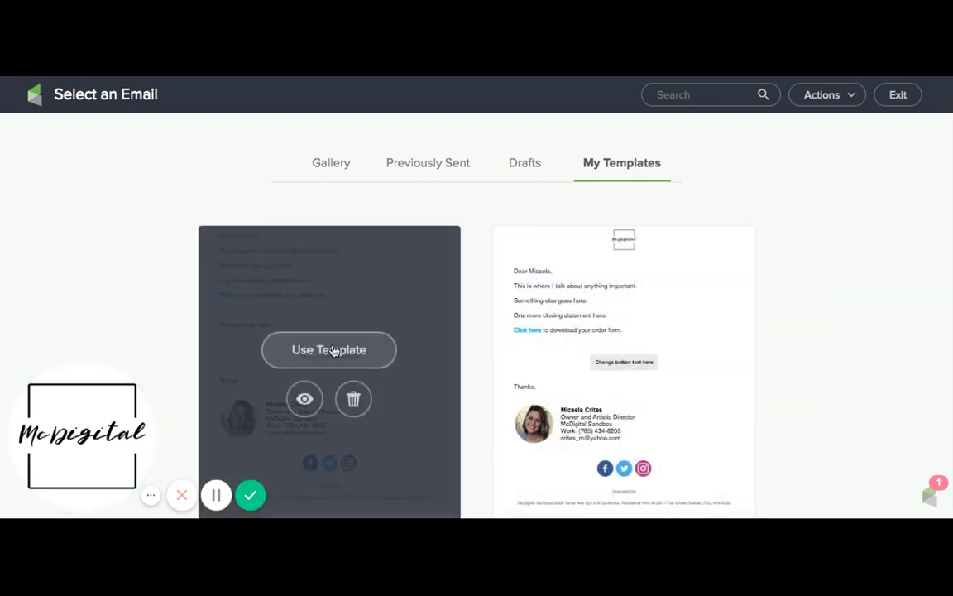
mouse_move(560, 325)
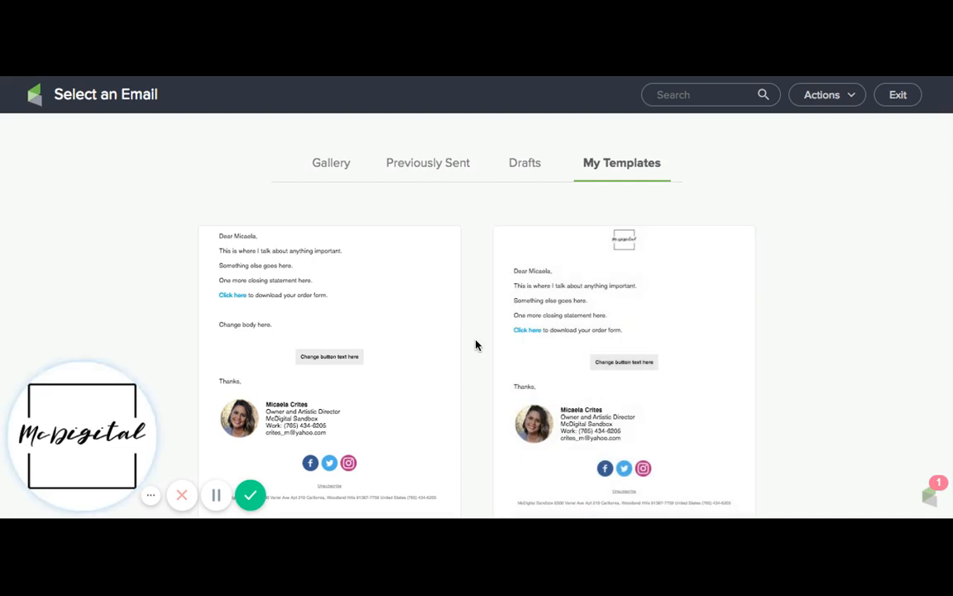
mouse_move(458, 335)
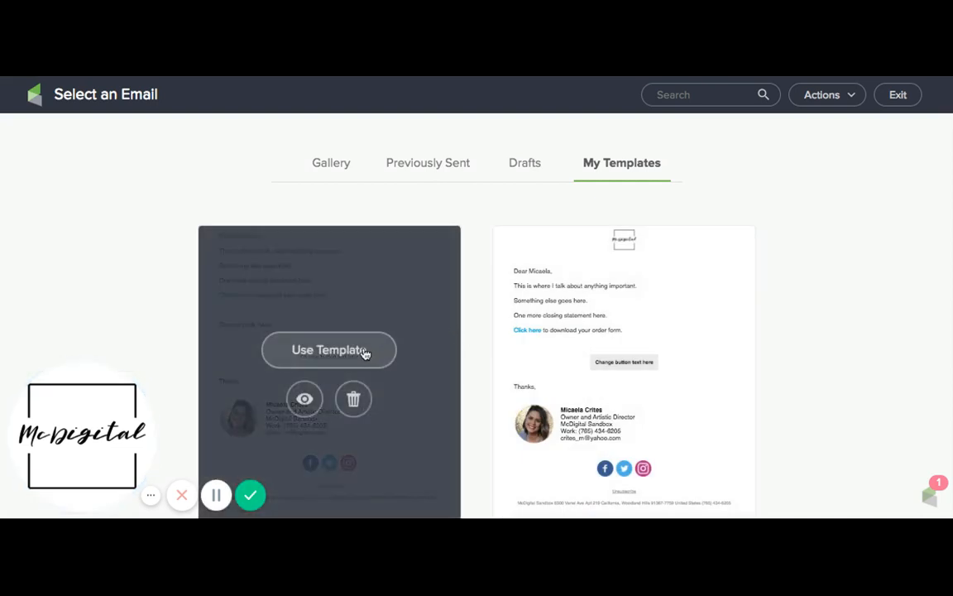
click(364, 353)
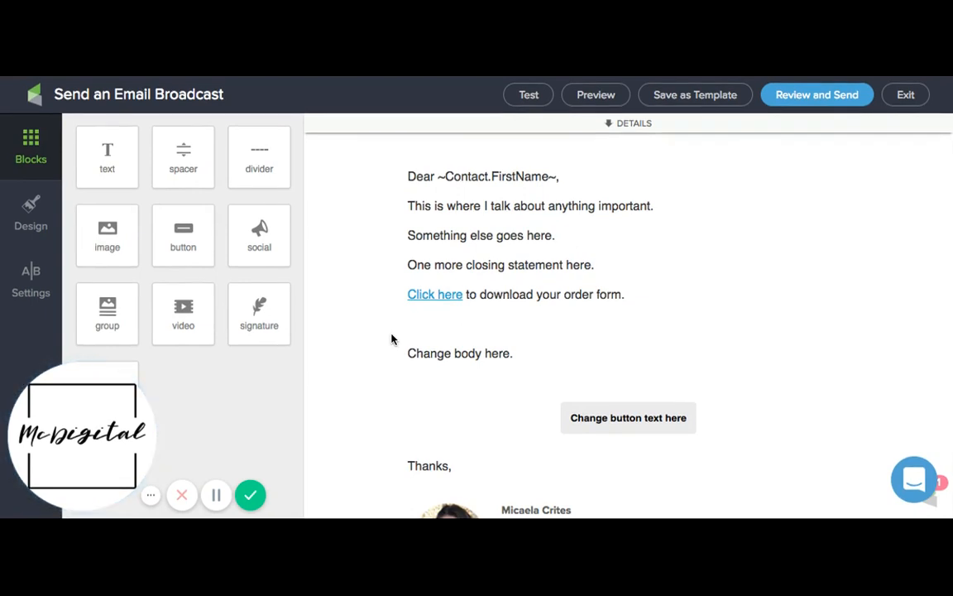
Review the subject line and preview text in the broadcast's details, and collapse the details again
click(579, 133)
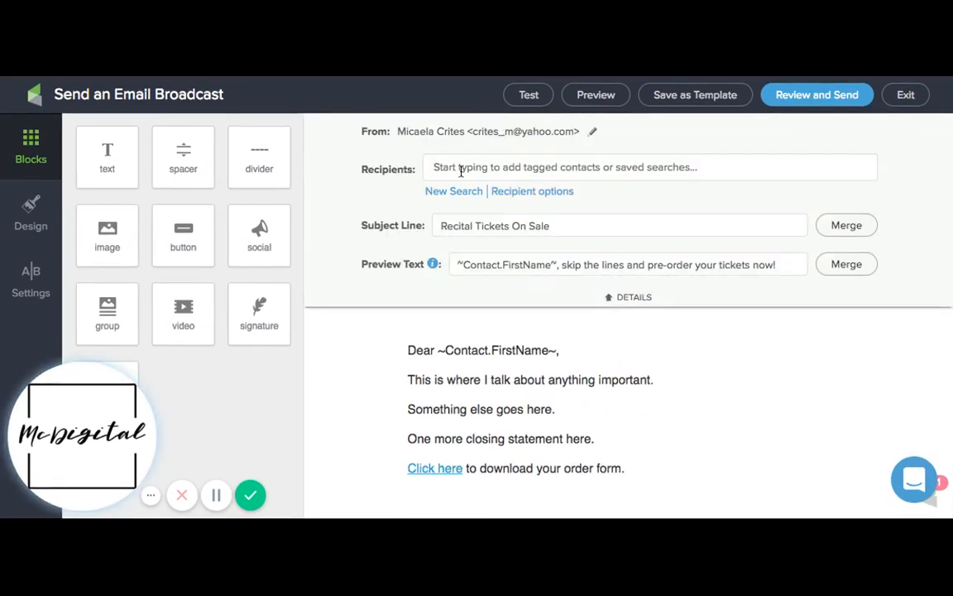
click(458, 225)
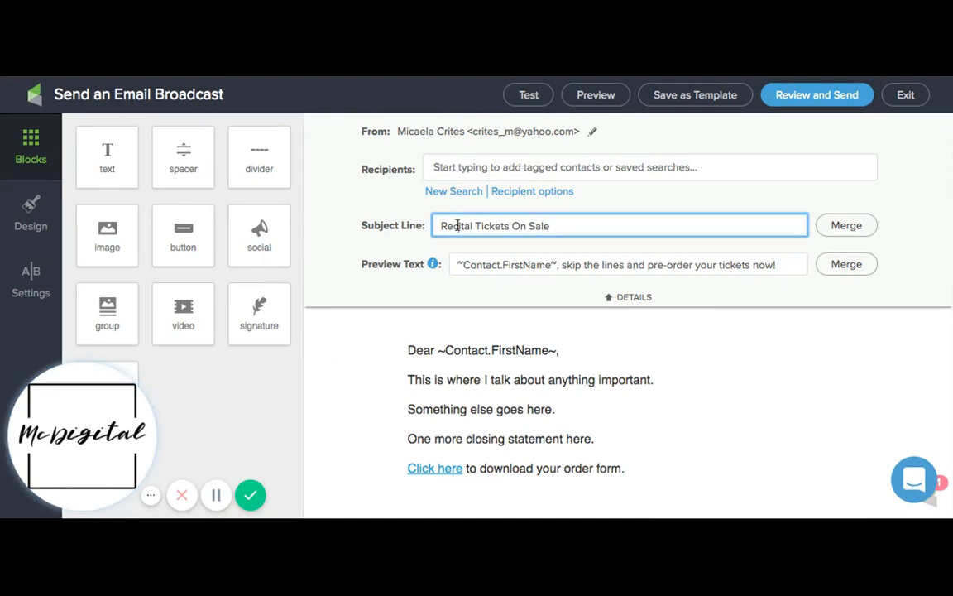
triple_click(444, 227)
drag(560, 225, 439, 226)
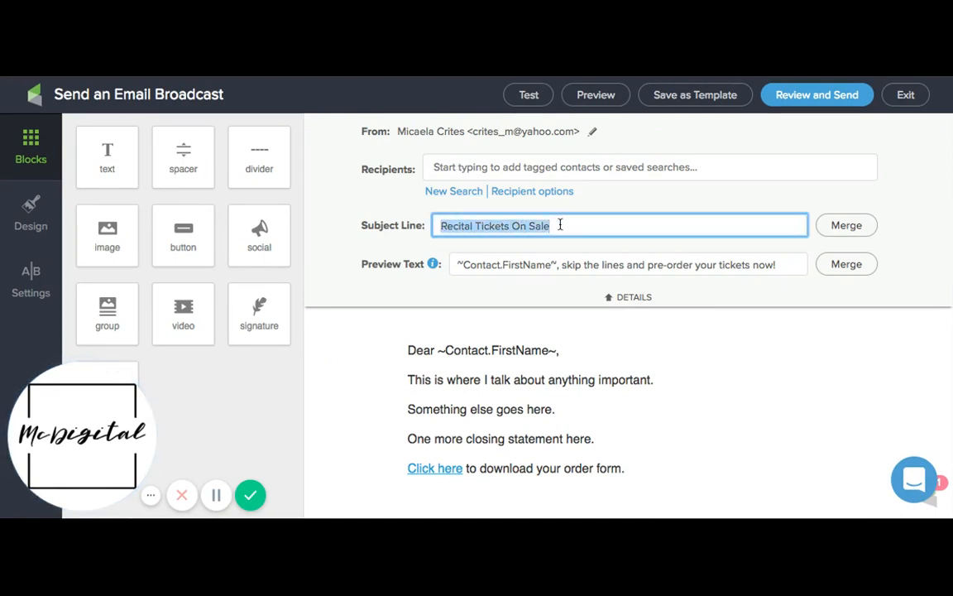
click(458, 264)
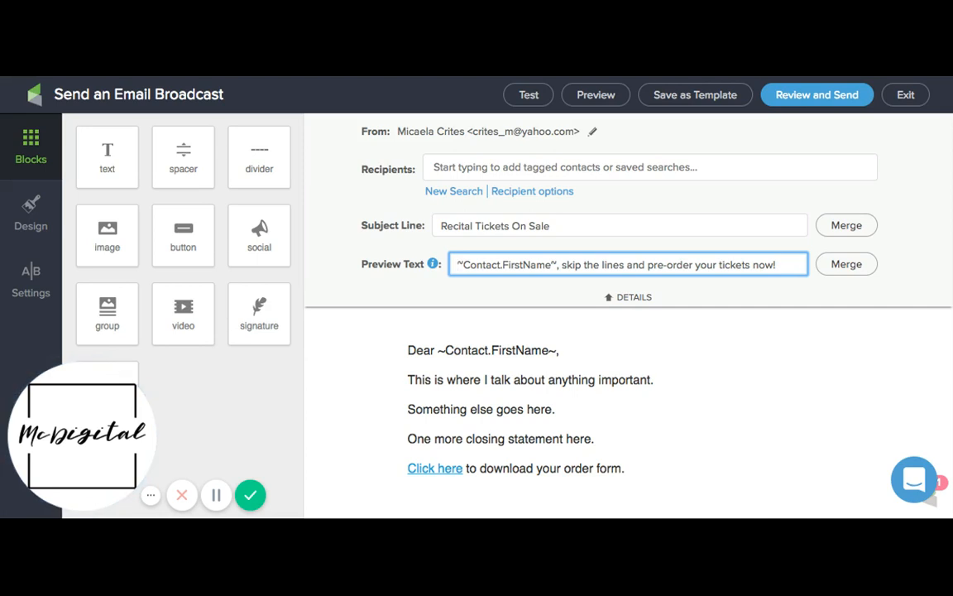
click(617, 297)
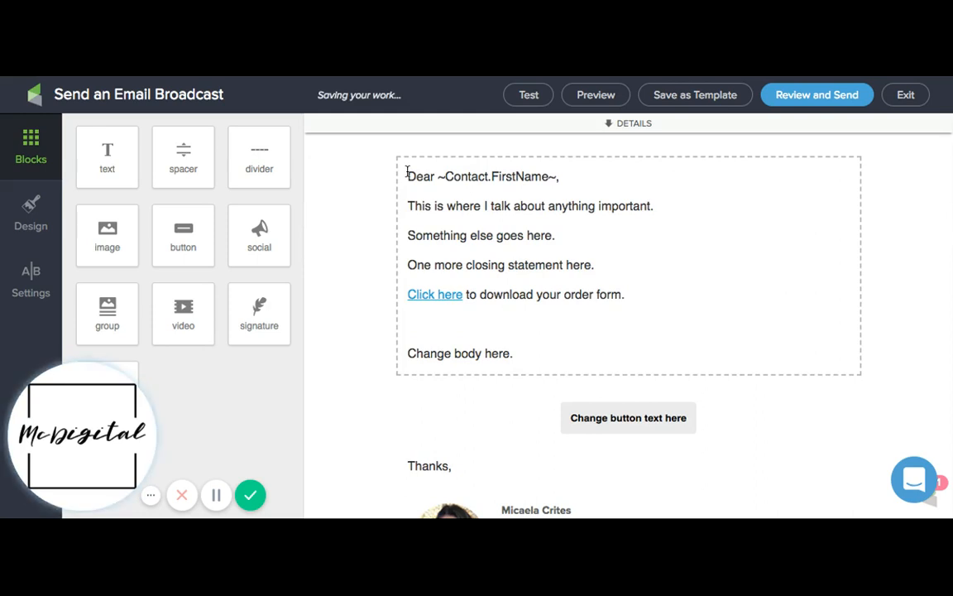
Delete the line "One more closing statement here." and its empty paragraph from the email body
triple_click(407, 171)
drag(407, 171, 595, 266)
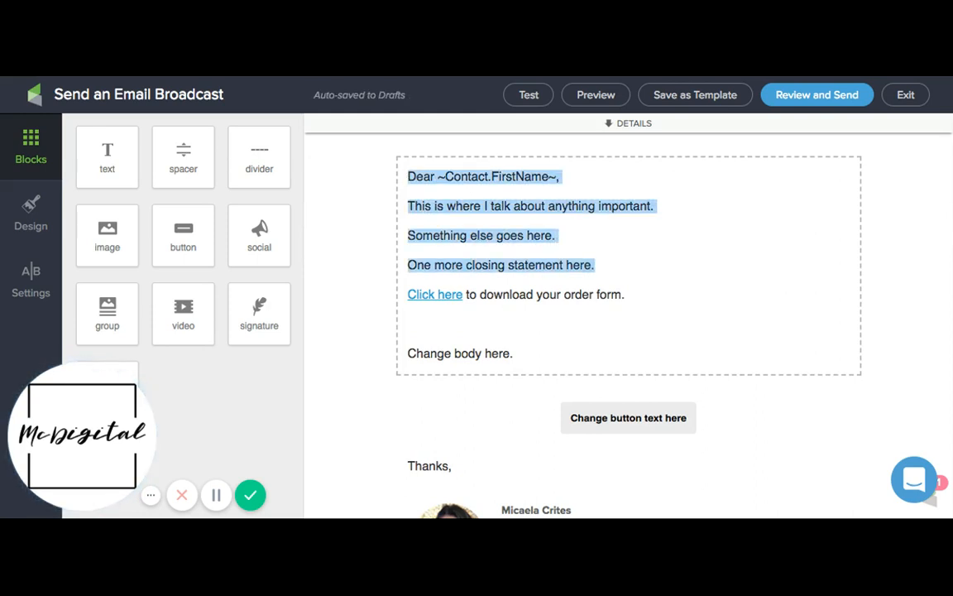
click(555, 272)
drag(606, 313, 415, 307)
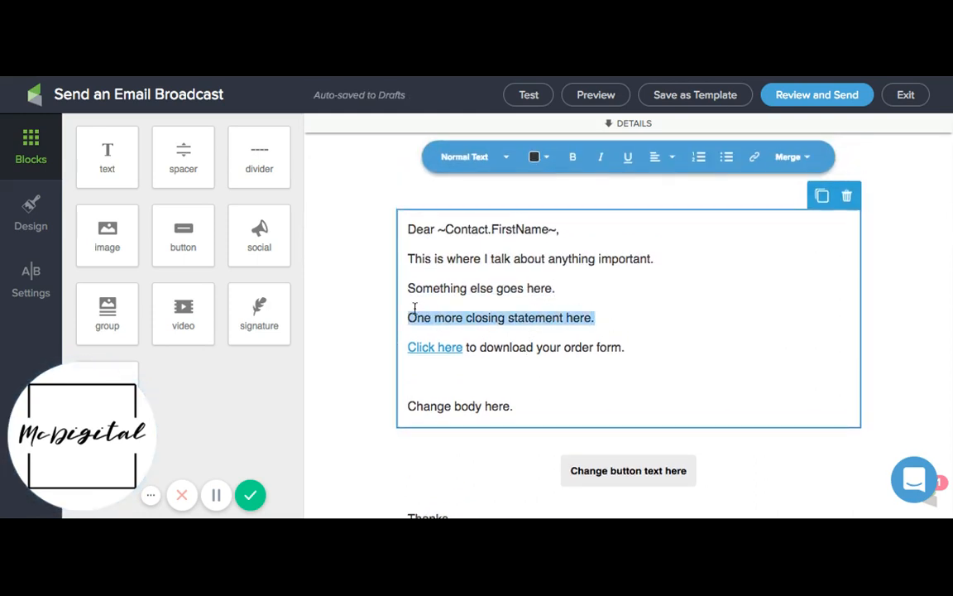
key(BackSpace)
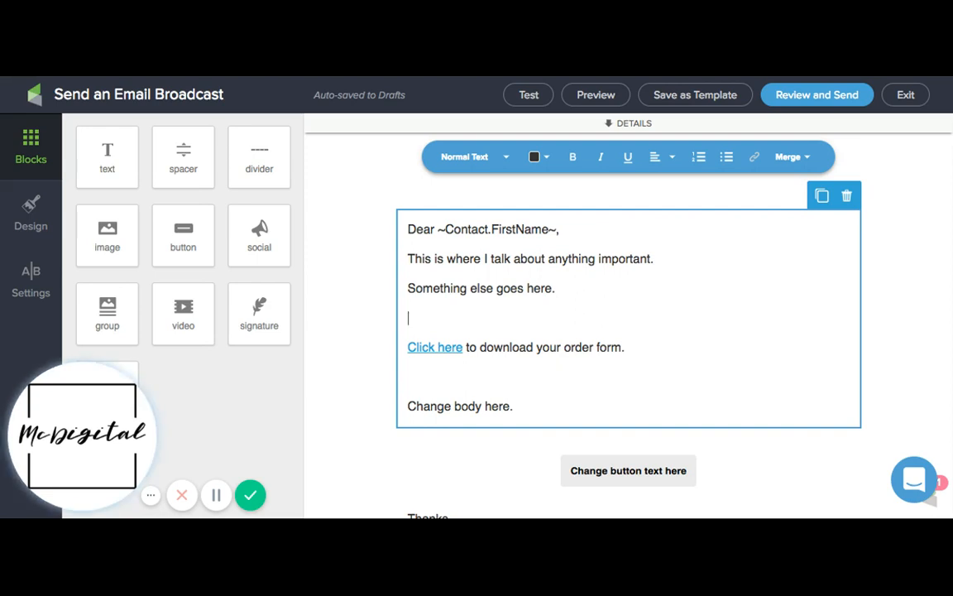
key(BackSpace)
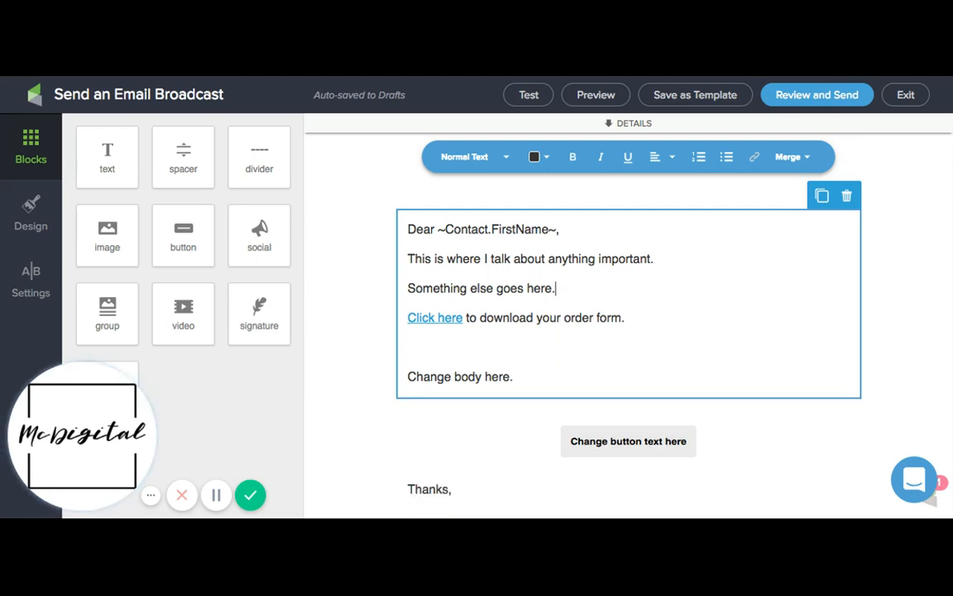
Replace the merge field in the "Dear" greeting with First Name from the most common contact fields
click(513, 258)
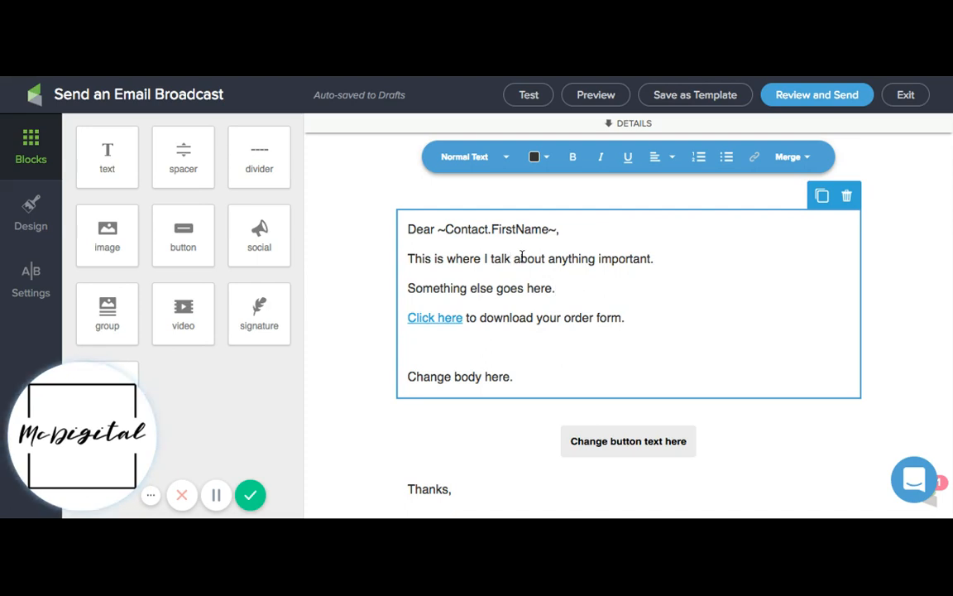
click(468, 231)
drag(556, 229, 438, 230)
key(BackSpace)
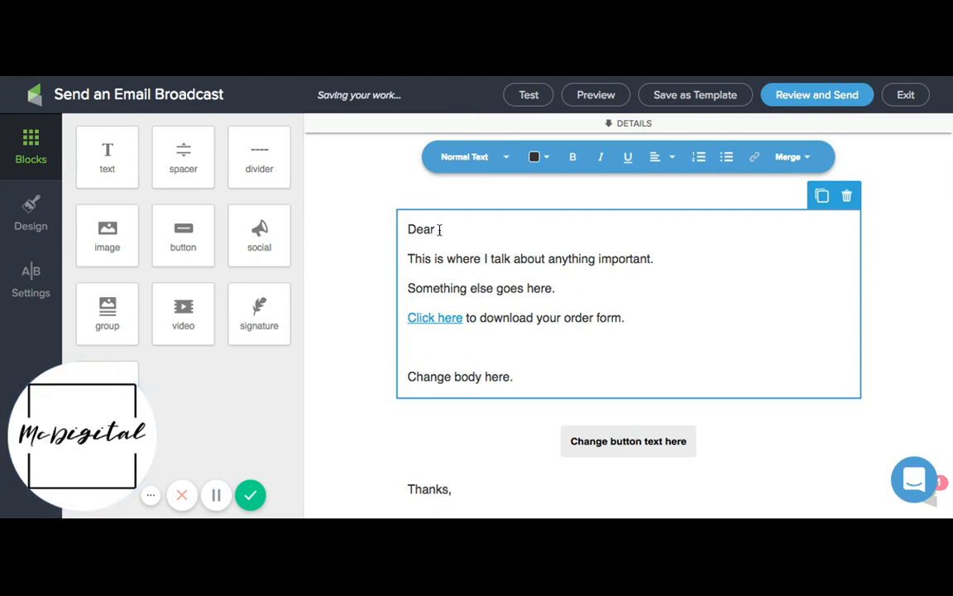
click(786, 157)
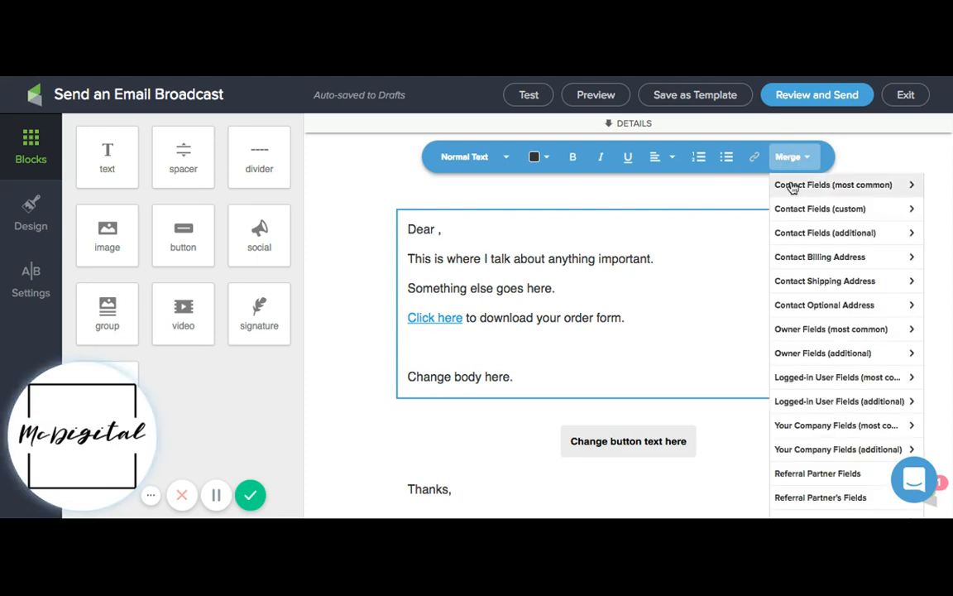
click(792, 186)
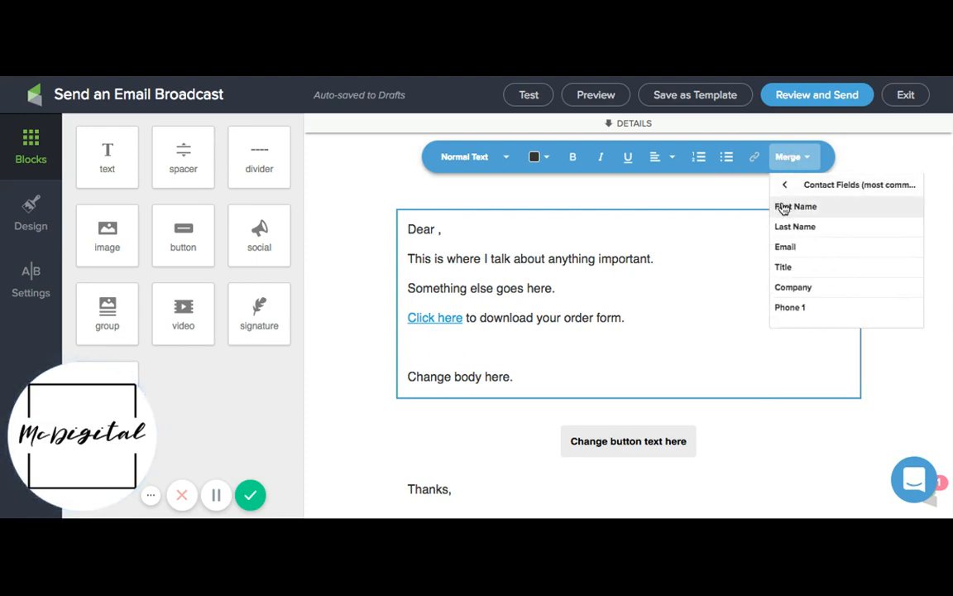
click(786, 207)
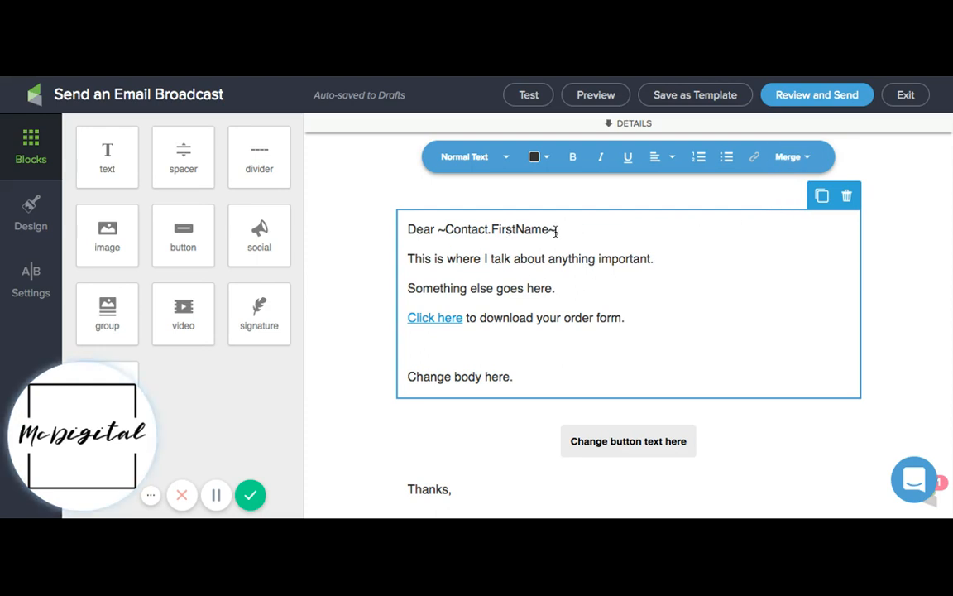
key(shift+Left)
key(shift+Left)
key(shift+Left)
key(shift+Left)
key(shift+Left)
key(shift+Left)
key(shift+Left)
key(shift+Left)
key(shift+Left)
key(shift+Left)
key(shift+Left)
key(shift+Left)
key(shift+Left)
key(shift+Left)
key(shift+Left)
key(shift+Left)
key(shift+Left)
key(shift+Left)
key(shift+Left)
key(Left)
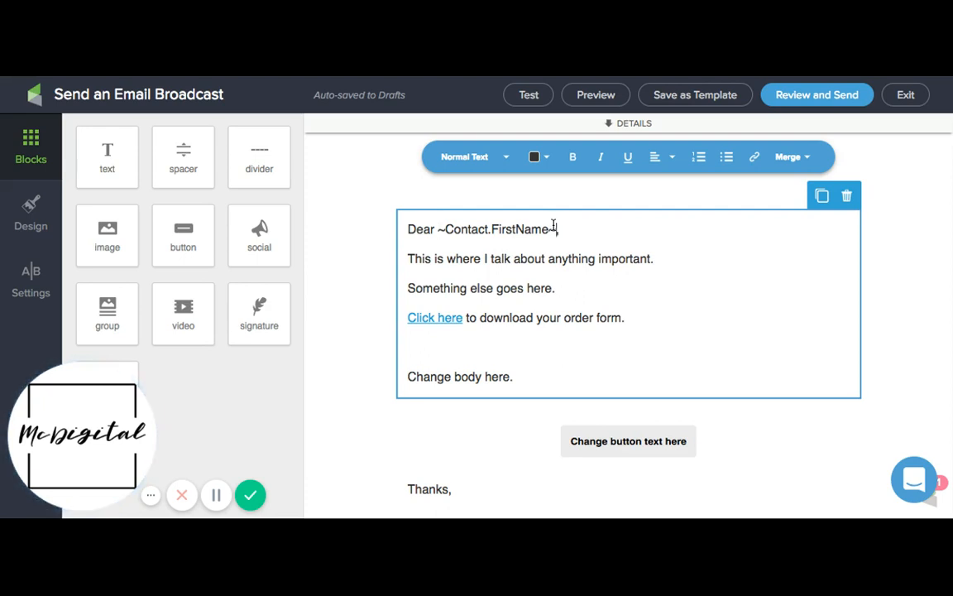
drag(554, 226, 461, 229)
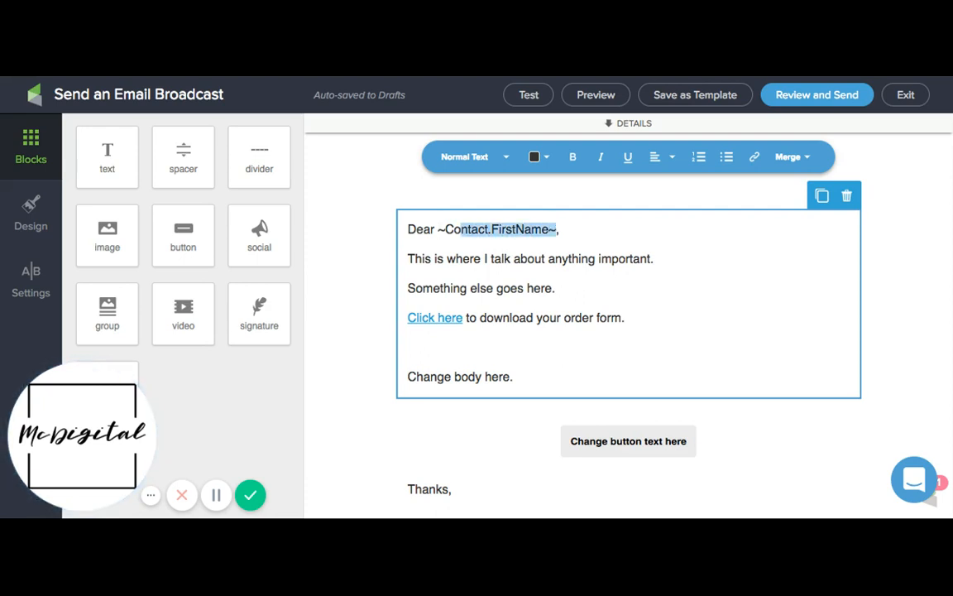
click(478, 288)
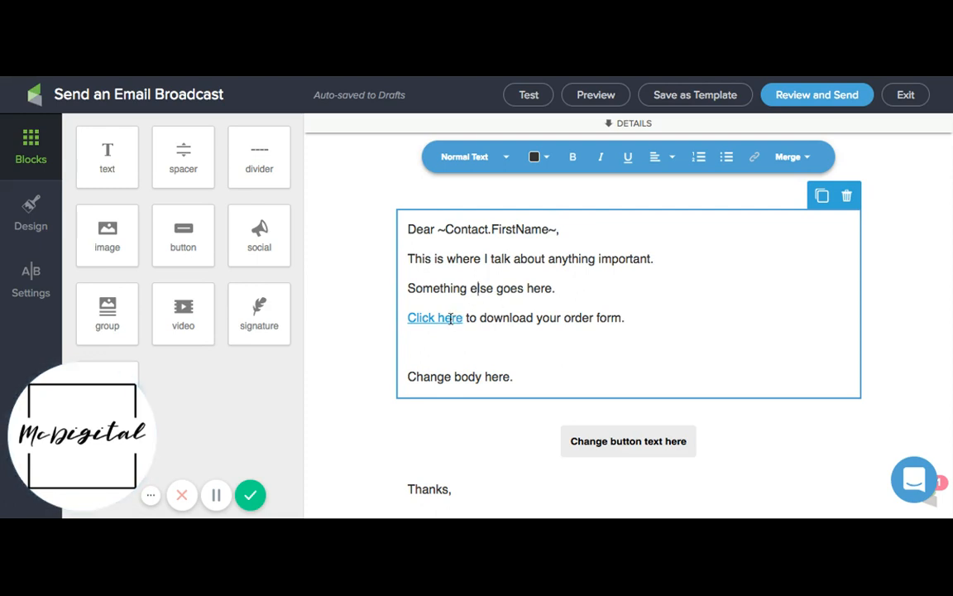
Link the word "download" in the order form line to the file download Aesthetics.pdf
drag(451, 318, 408, 319)
click(461, 319)
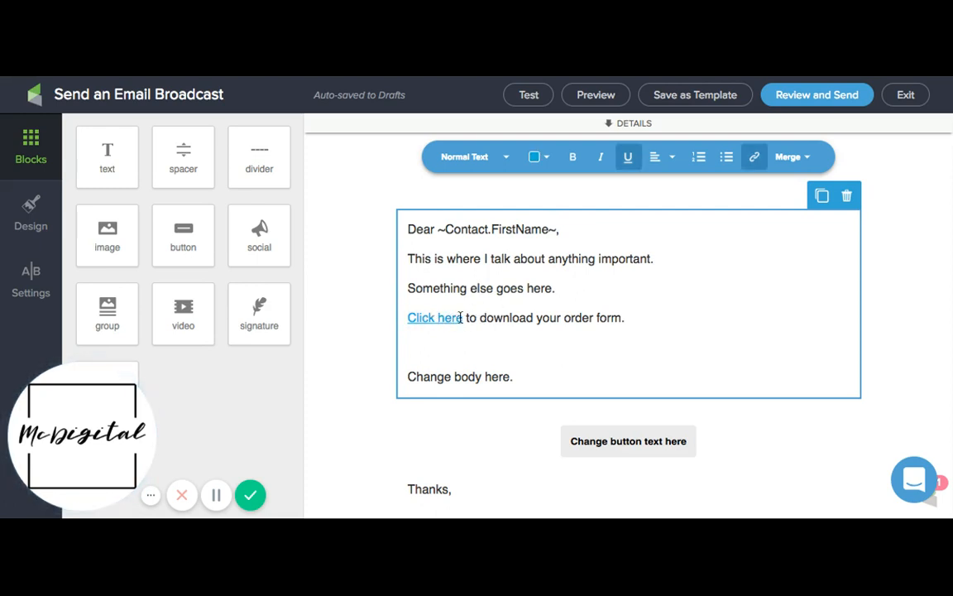
double_click(484, 318)
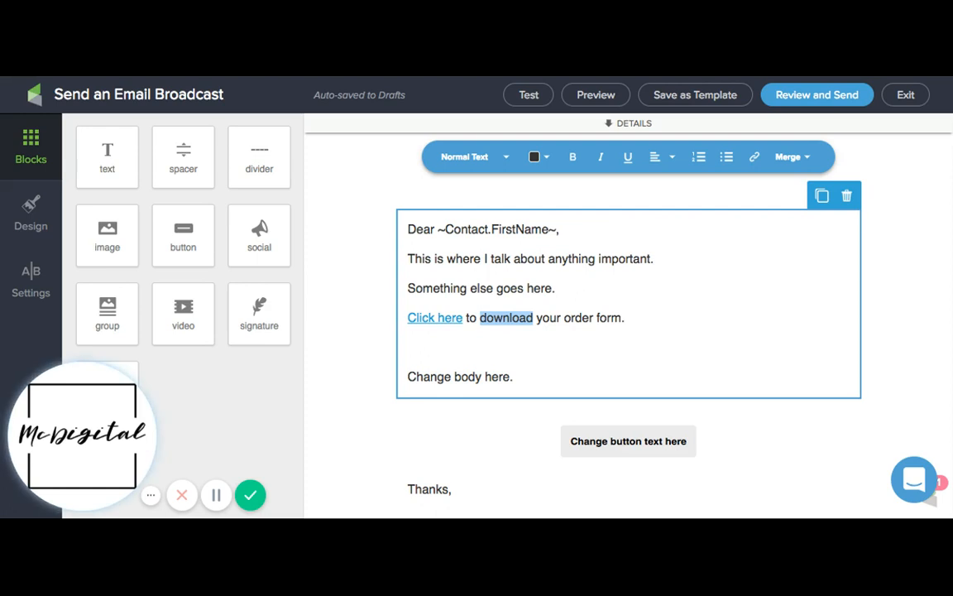
click(755, 160)
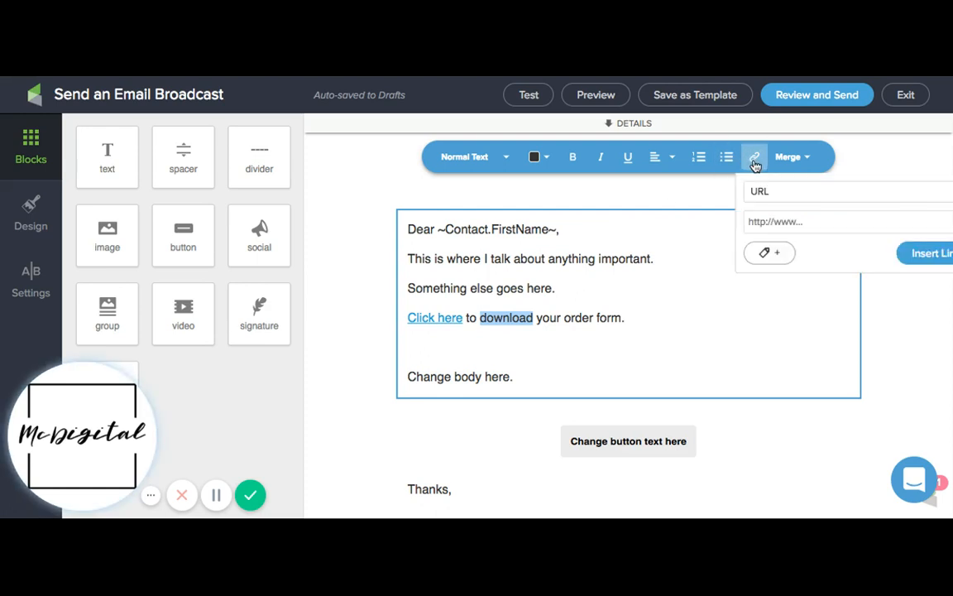
click(754, 221)
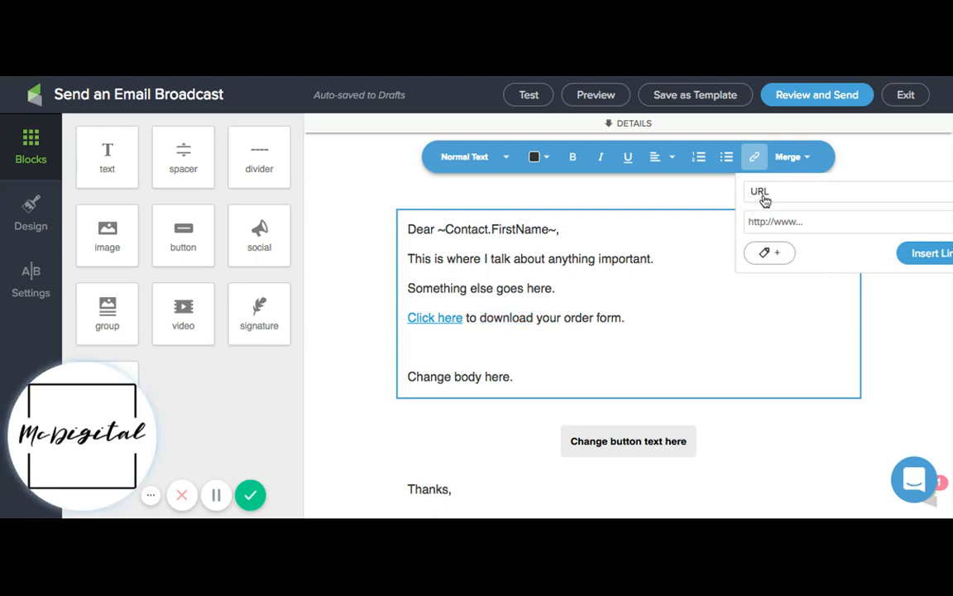
click(763, 196)
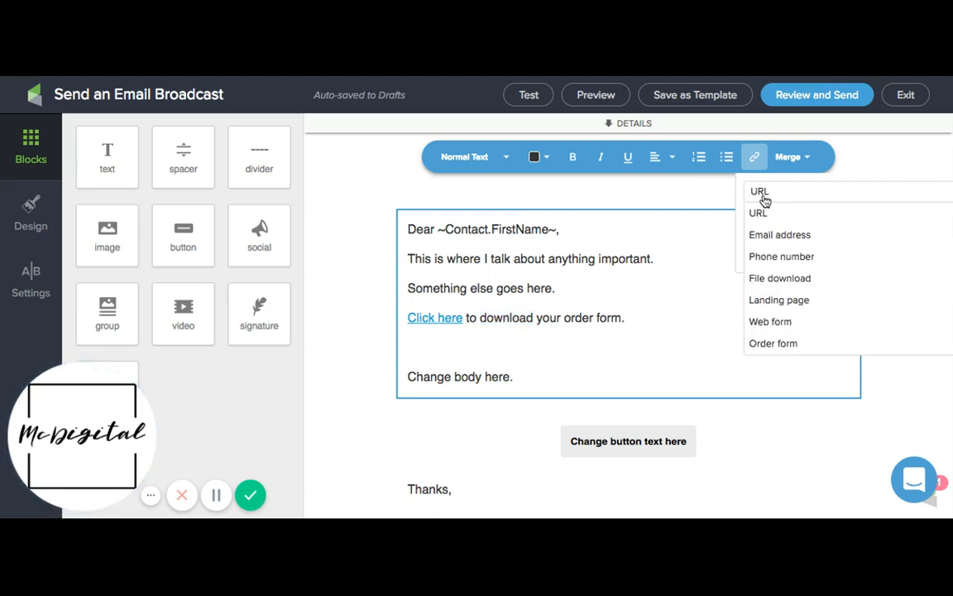
click(784, 278)
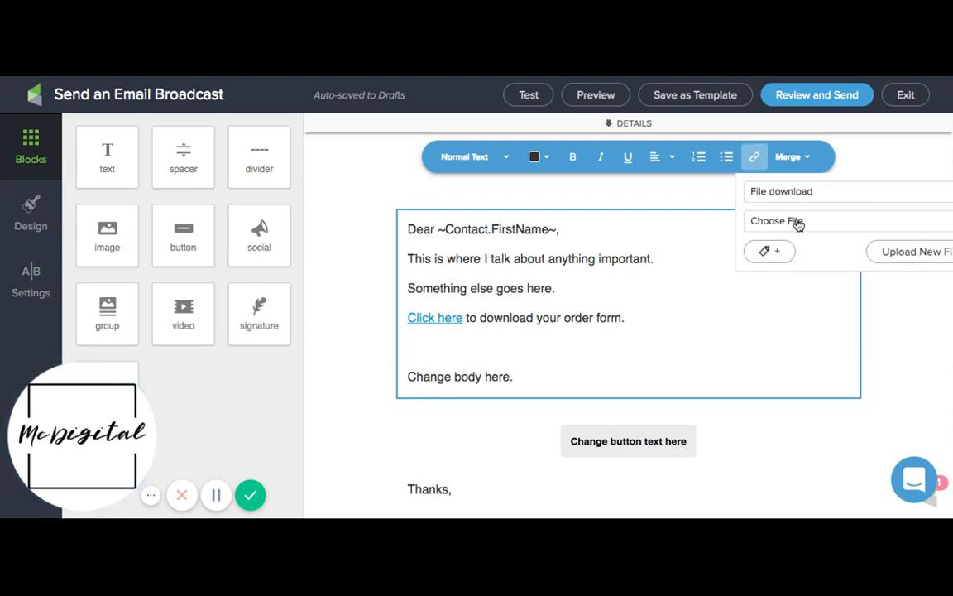
click(798, 223)
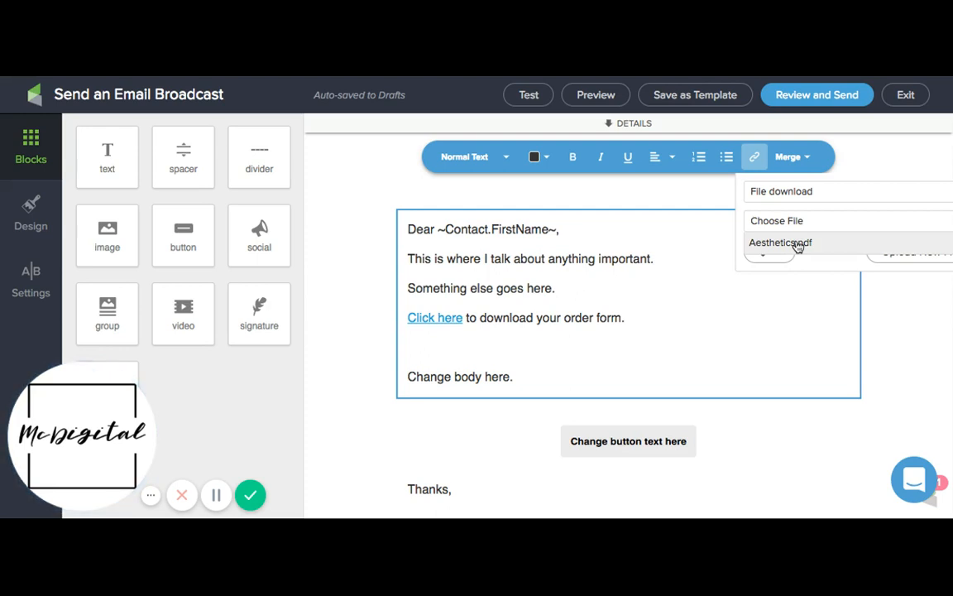
click(823, 265)
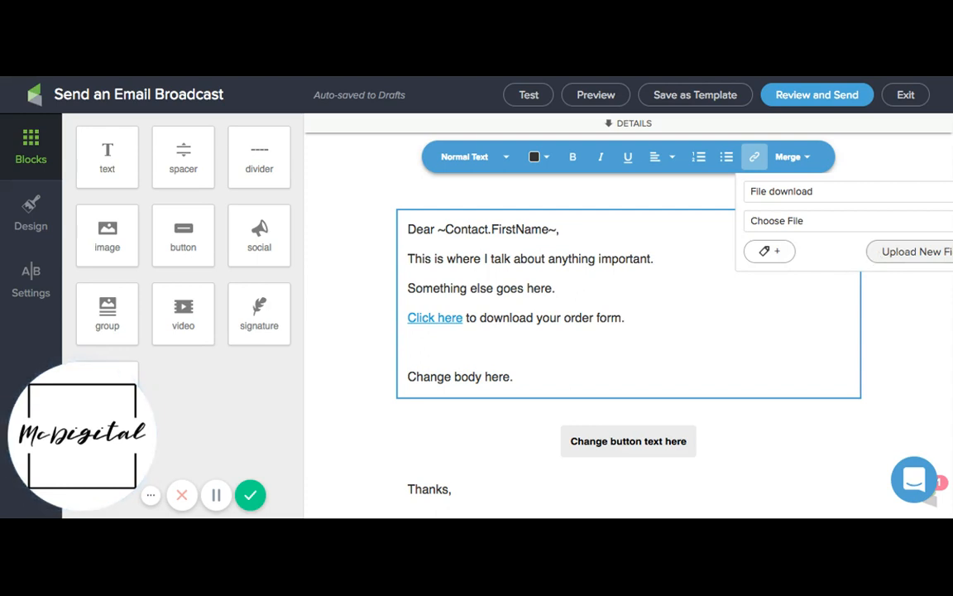
click(815, 223)
click(808, 243)
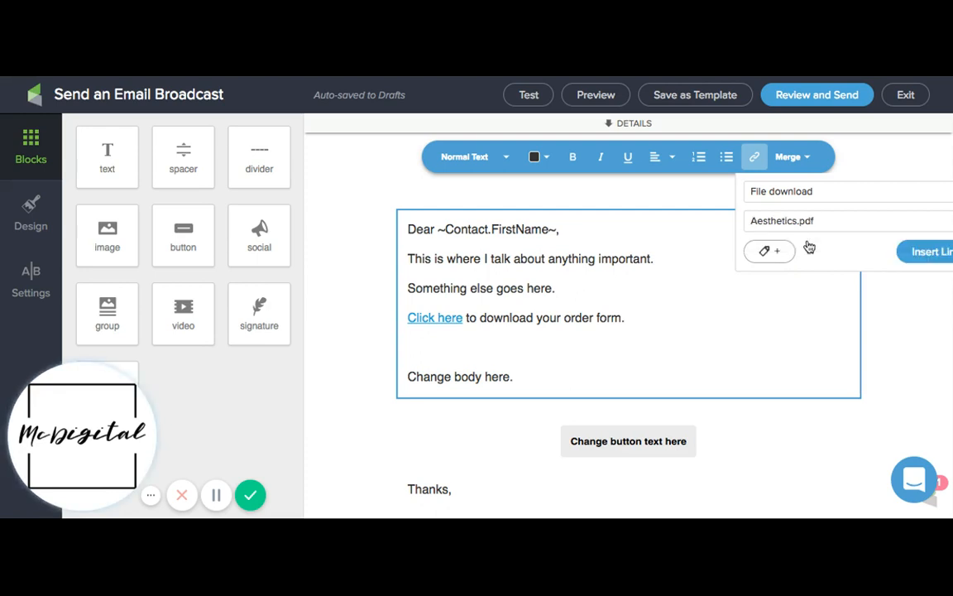
click(911, 253)
click(545, 349)
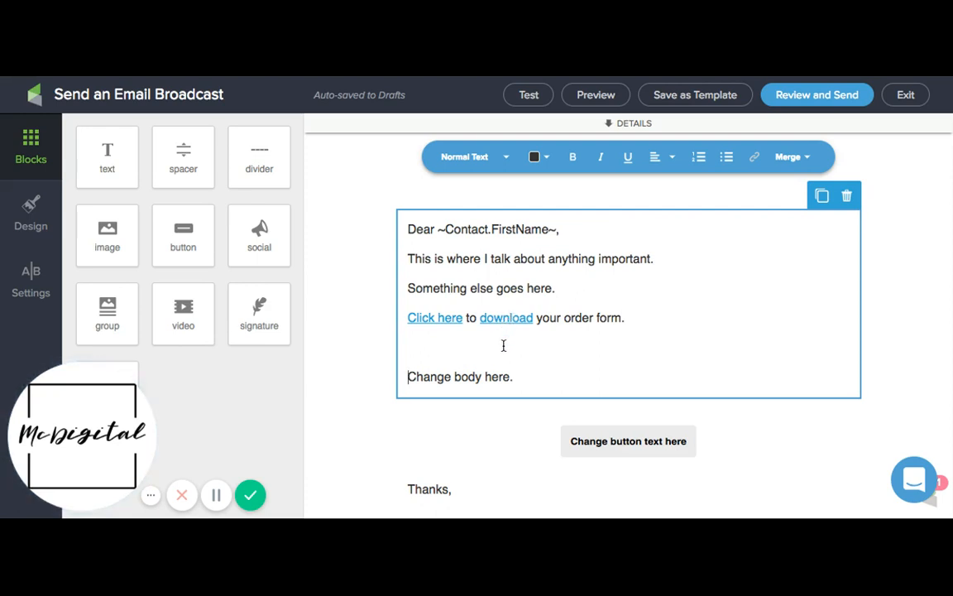
Examine the link settings of the word "download", including its file choice and the URL link type, without inserting a new link
double_click(505, 317)
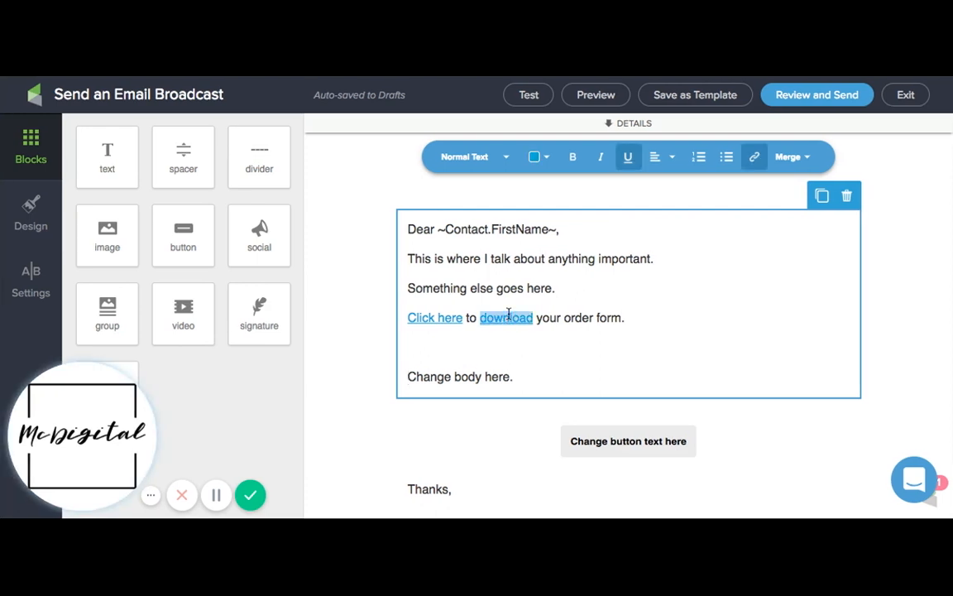
click(755, 157)
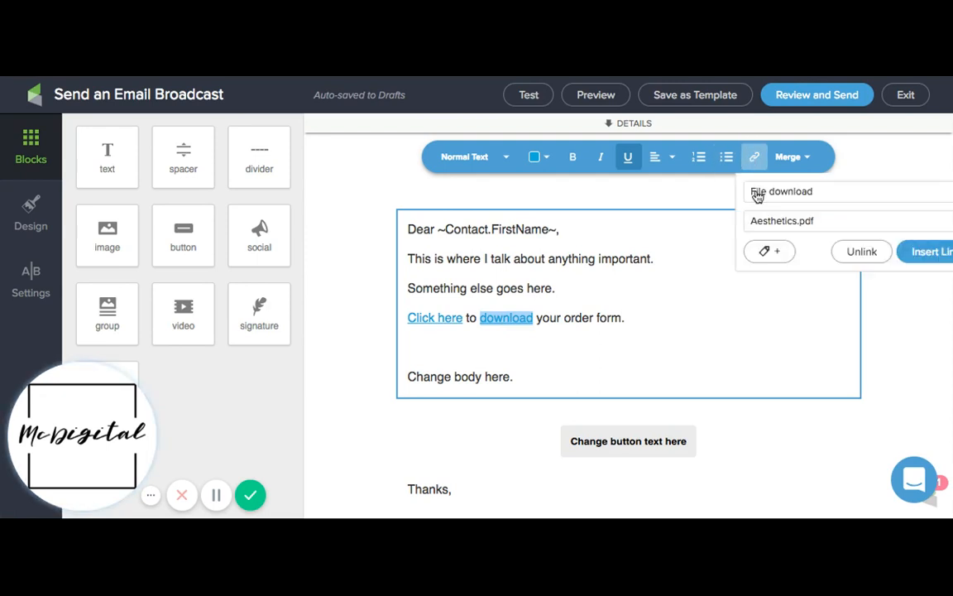
click(760, 222)
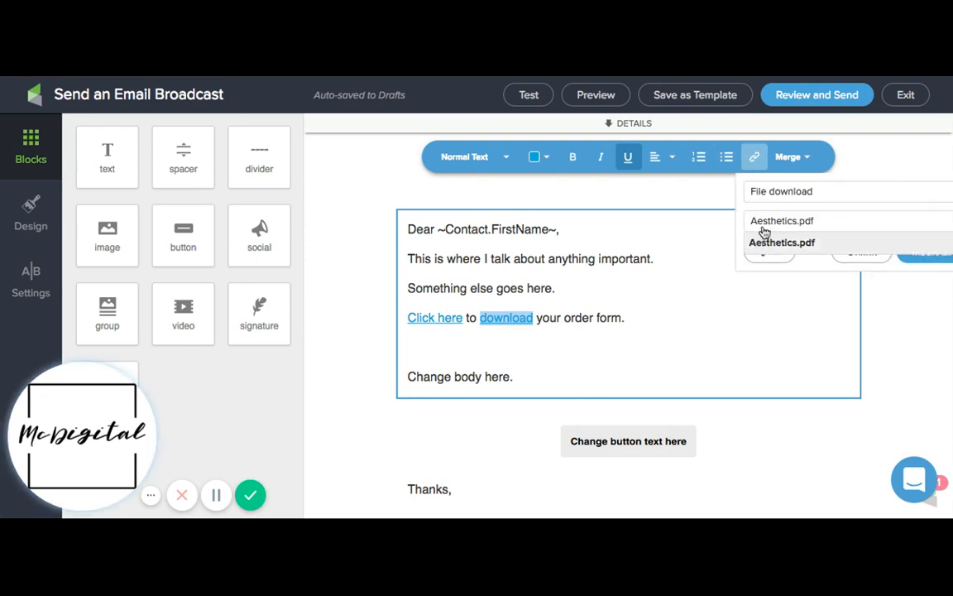
click(761, 232)
click(764, 196)
click(763, 214)
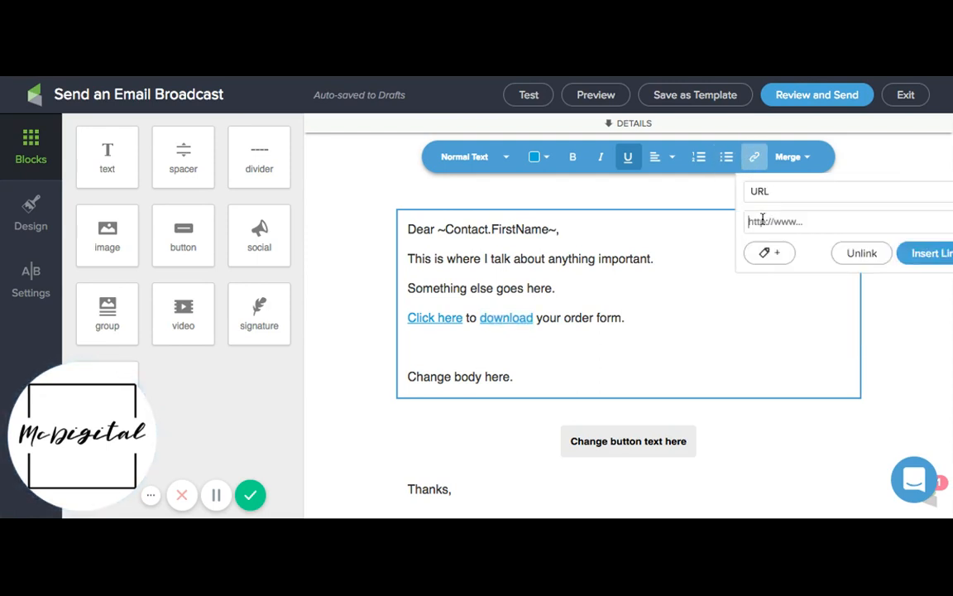
click(607, 344)
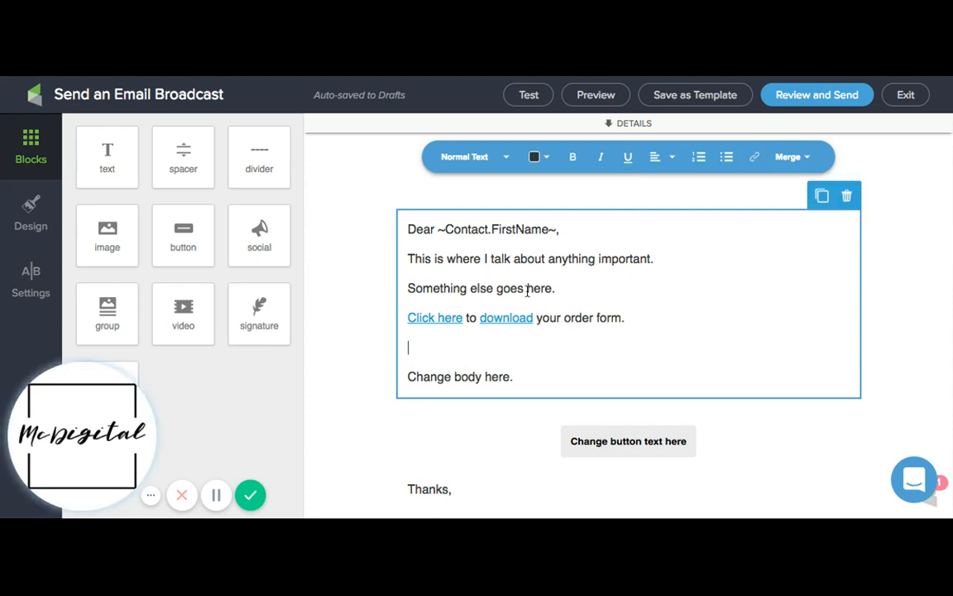
Change the text of the button below the email body to "Text for button"
click(603, 422)
scroll(603, 426, down, 1)
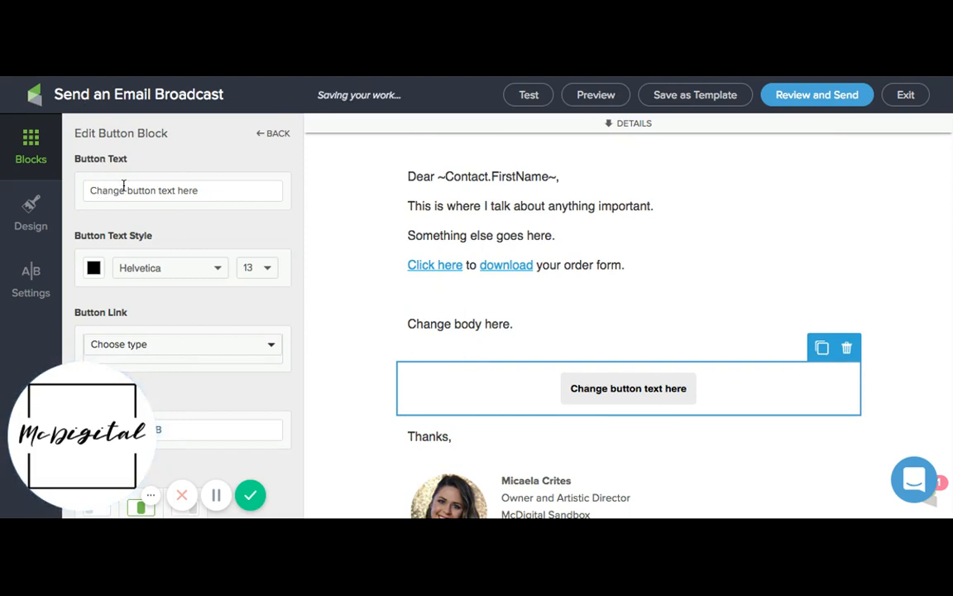
click(198, 190)
key(shift+Left)
key(shift+Left)
key(shift+Left)
key(shift+Left)
key(shift+Left)
key(shift+Left)
key(shift+Left)
key(shift+Left)
key(shift+Left)
key(shift+Left)
key(shift+Left)
key(shift+Left)
key(shift+Left)
key(shift+Left)
key(shift+Left)
key(shift+Left)
key(shift+Left)
key(shift+Left)
key(shift+Left)
key(shift+Left)
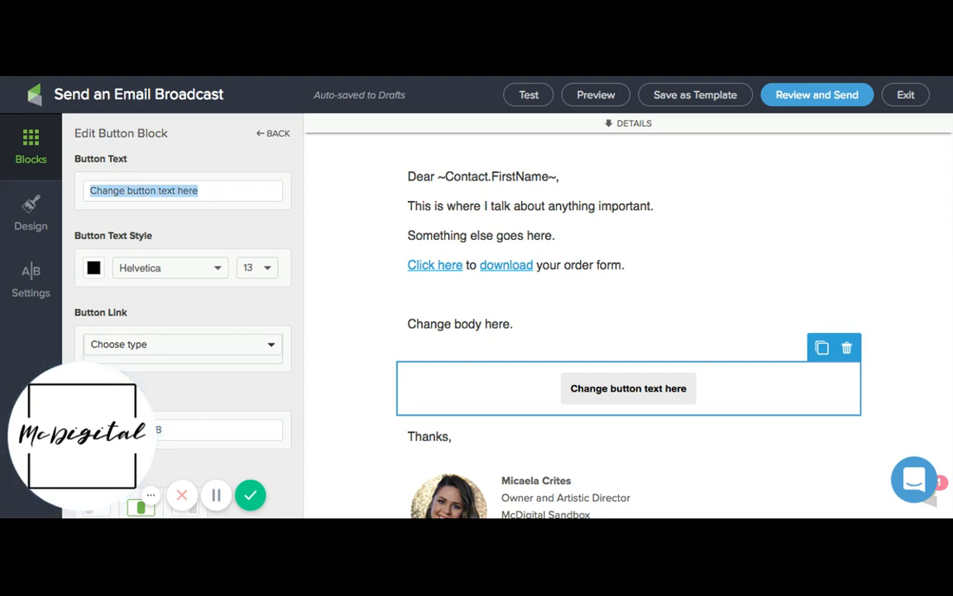
text(T)
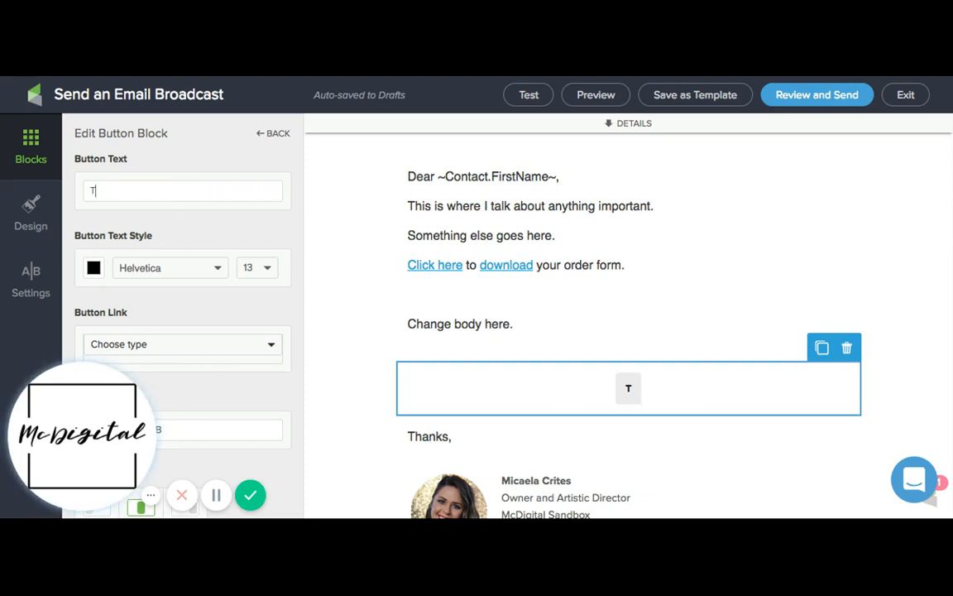
text(ext for)
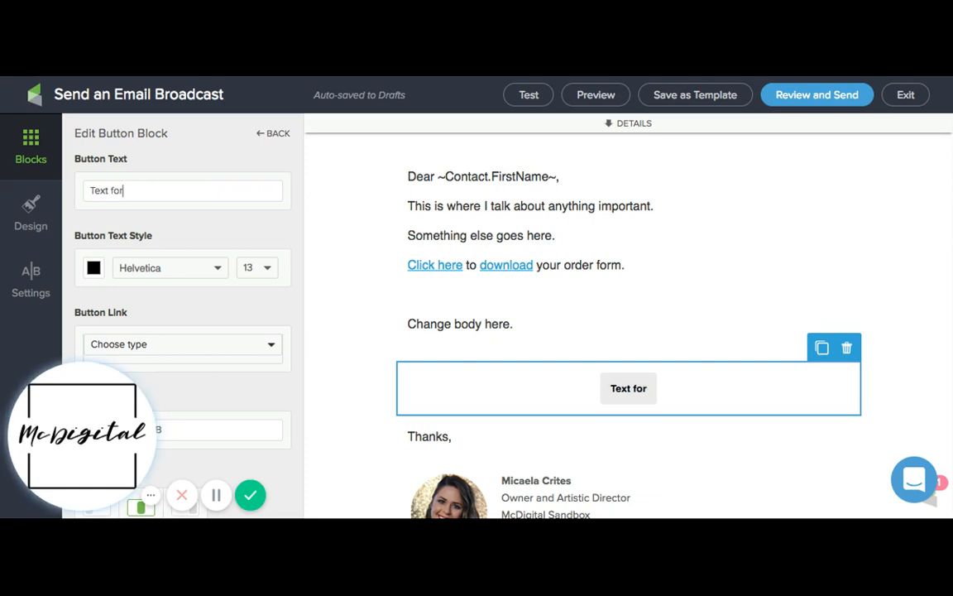
text( button)
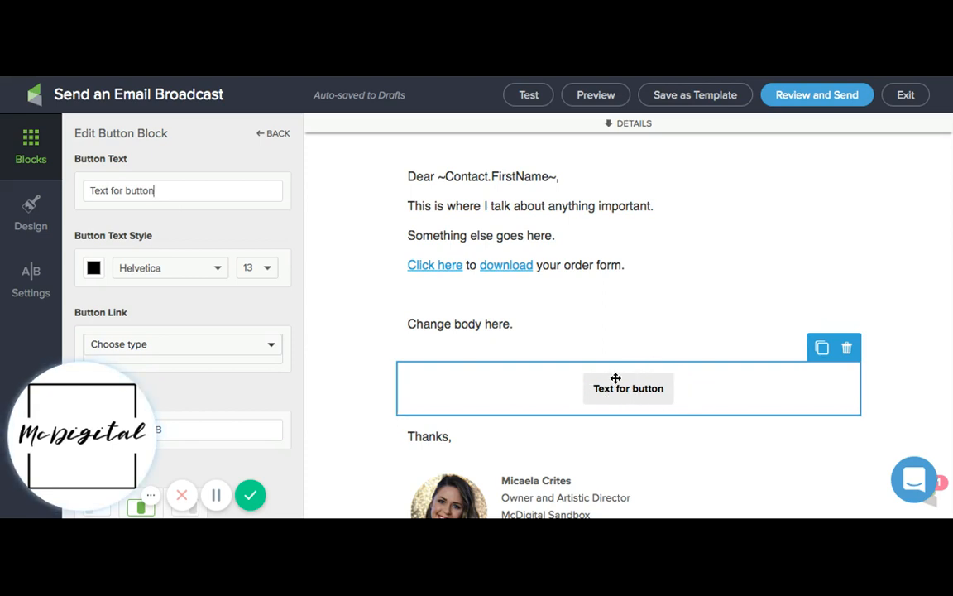
Examine the button block's settings and its available link types, leaving the link type unset
scroll(306, 371, down, 1)
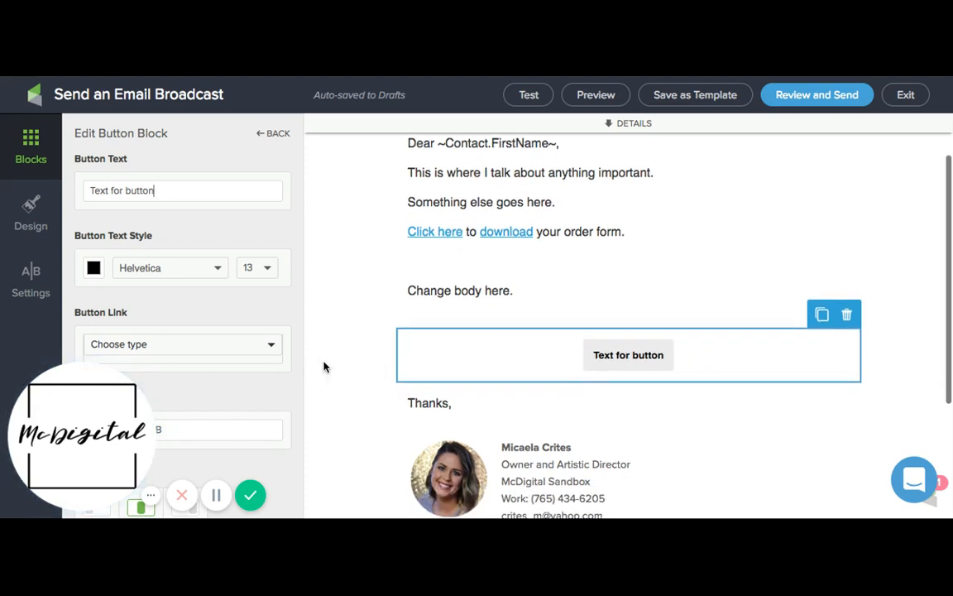
scroll(278, 368, down, 1)
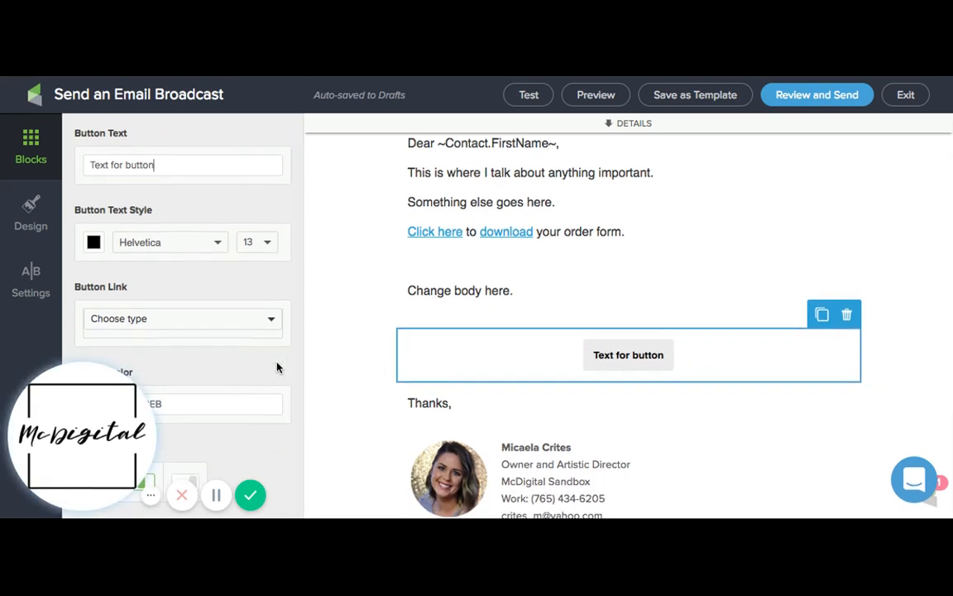
scroll(216, 348, down, 1)
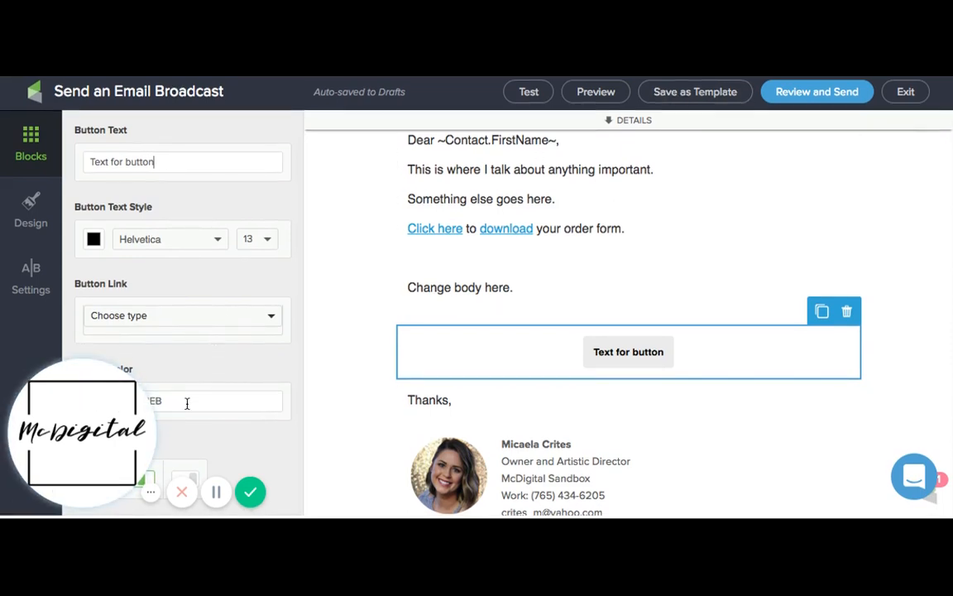
click(192, 315)
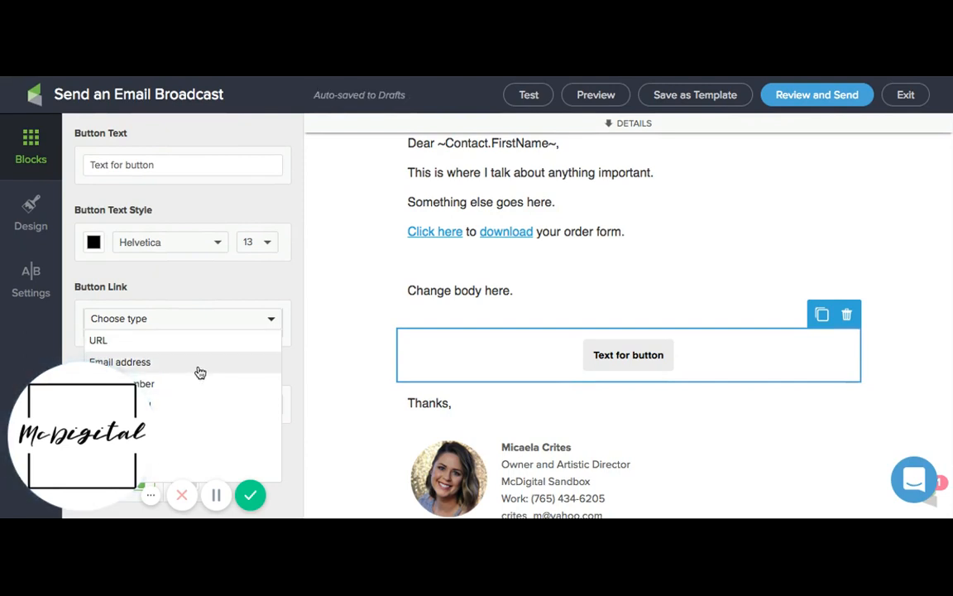
scroll(207, 439, up, 1)
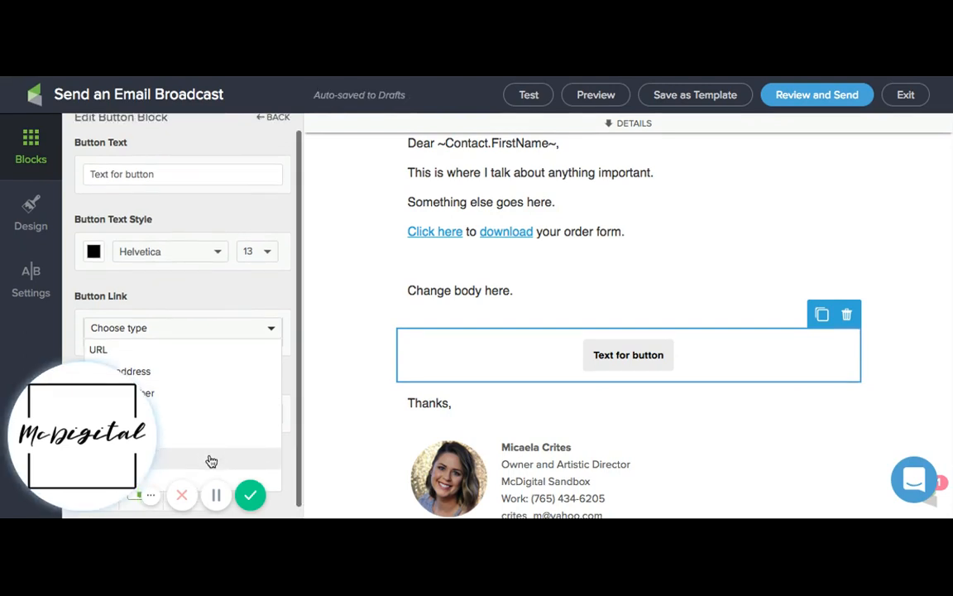
click(317, 381)
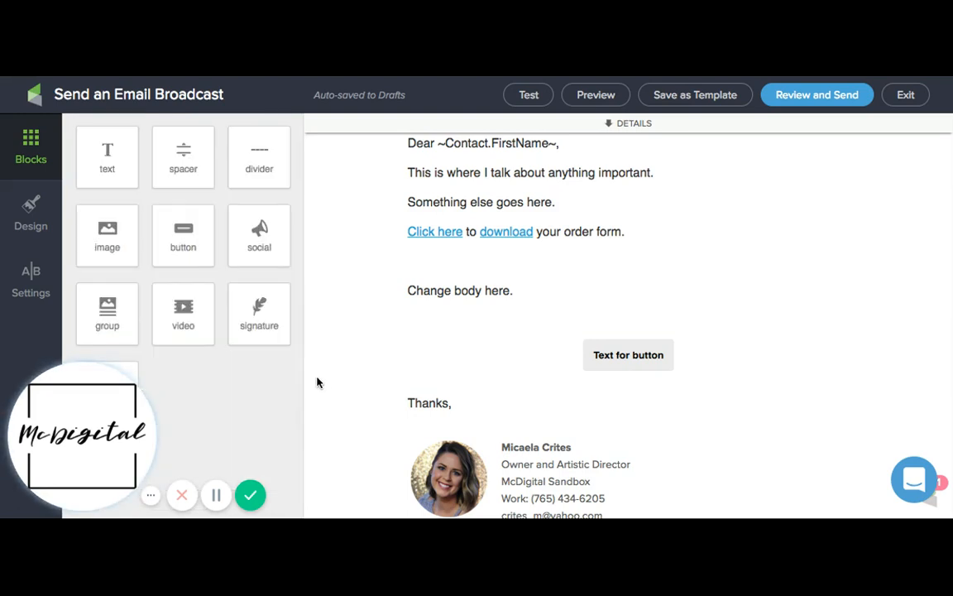
click(545, 351)
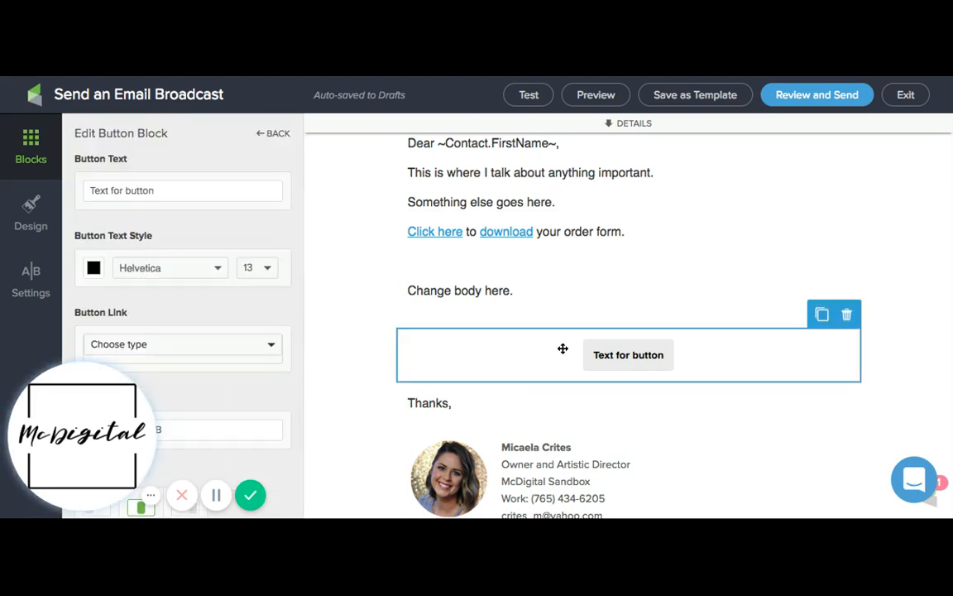
click(335, 346)
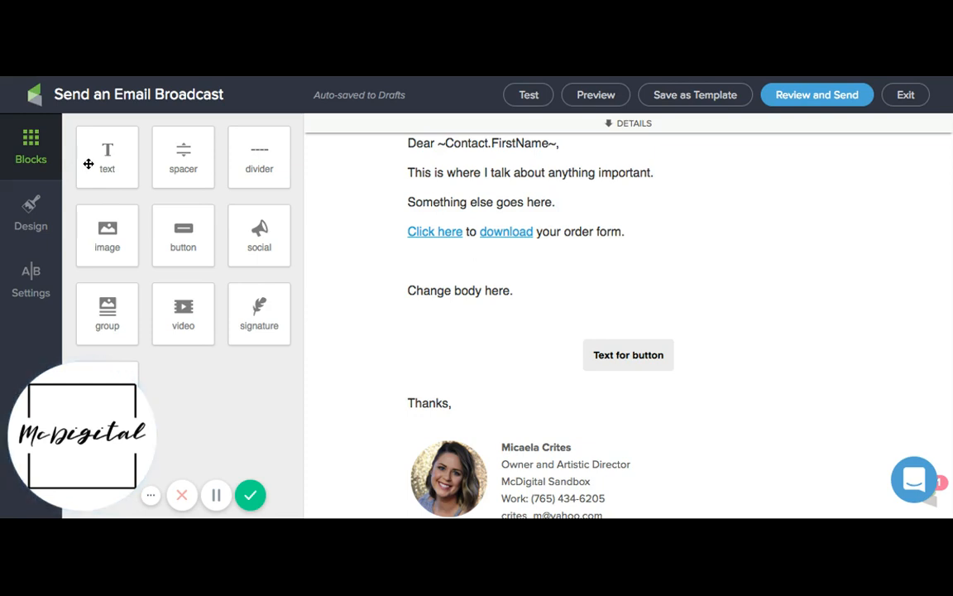
Add a text block above the button and replace its placeholder with "this where more text goes" in bold
drag(107, 157, 422, 389)
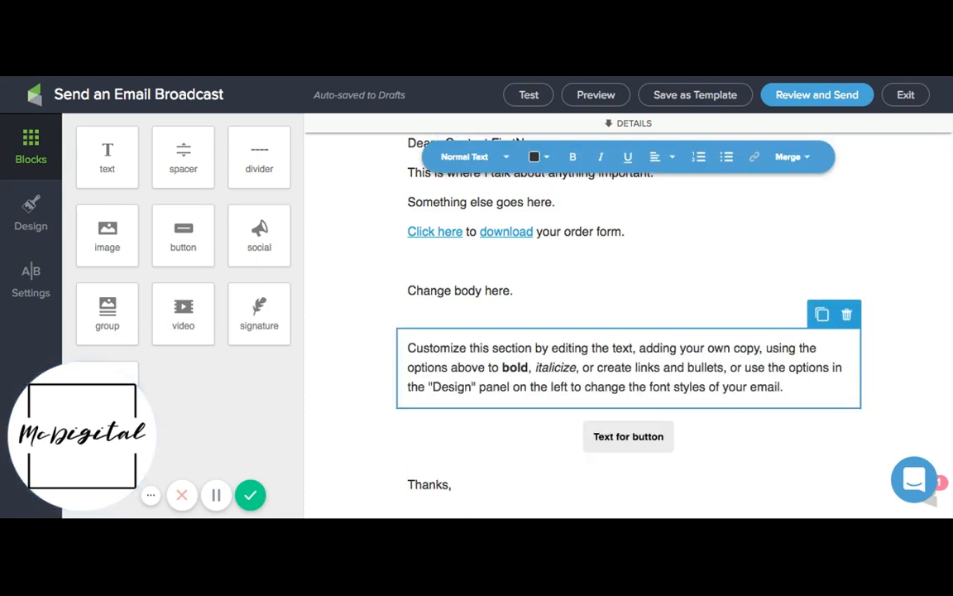
click(513, 366)
triple_click(789, 389)
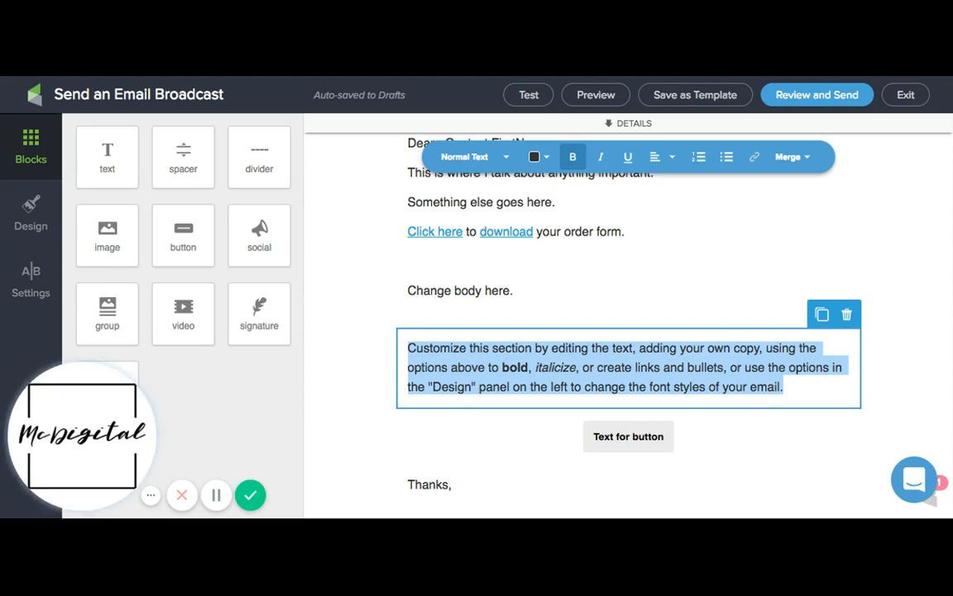
key(BackSpace)
text(thid)
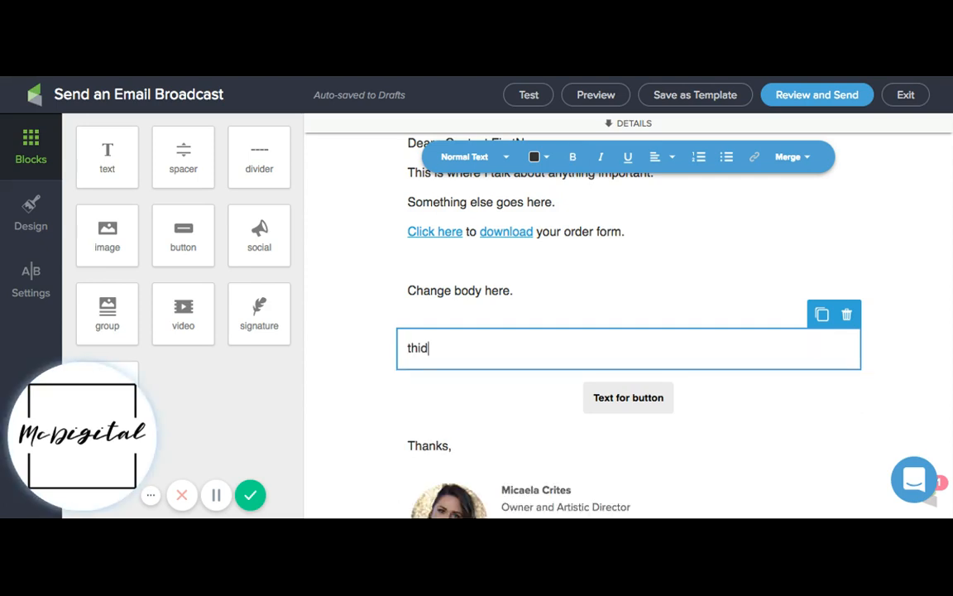
key(BackSpace)
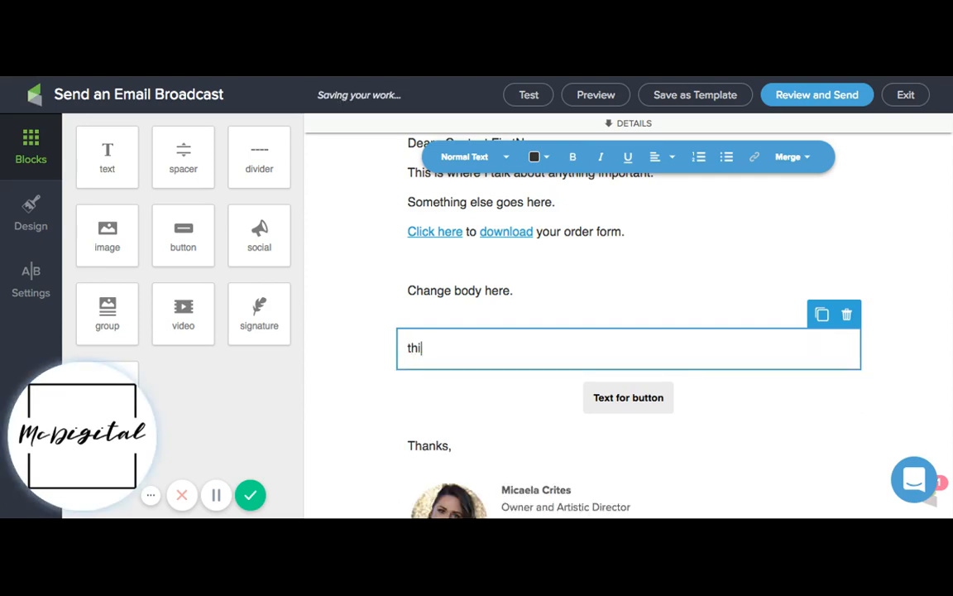
text(s where more text goes)
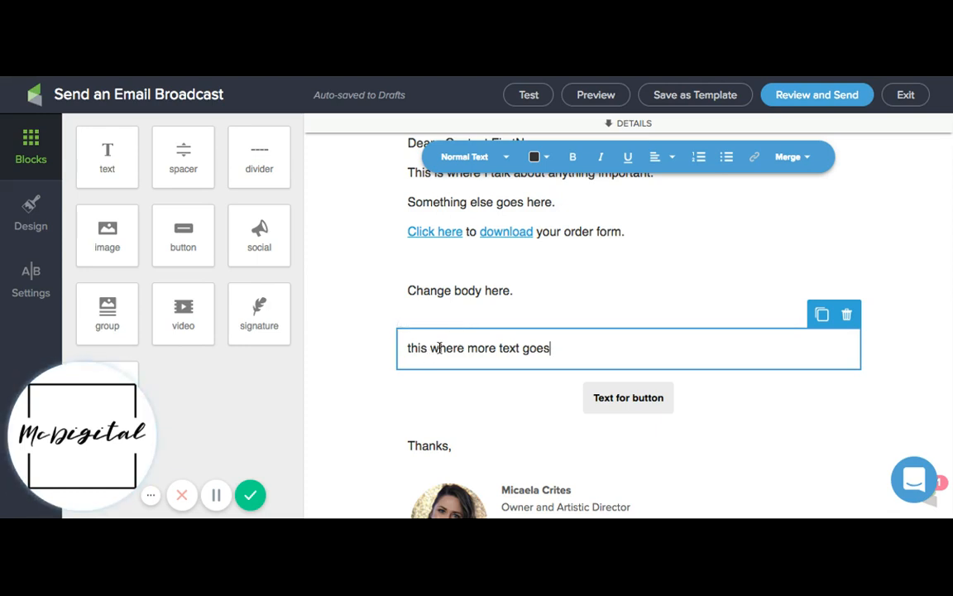
triple_click(554, 347)
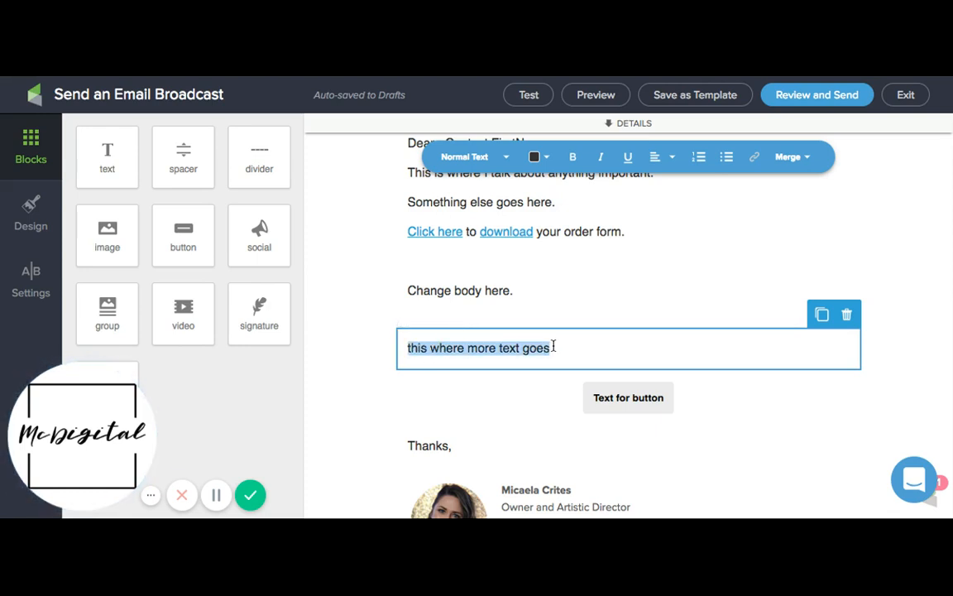
click(572, 158)
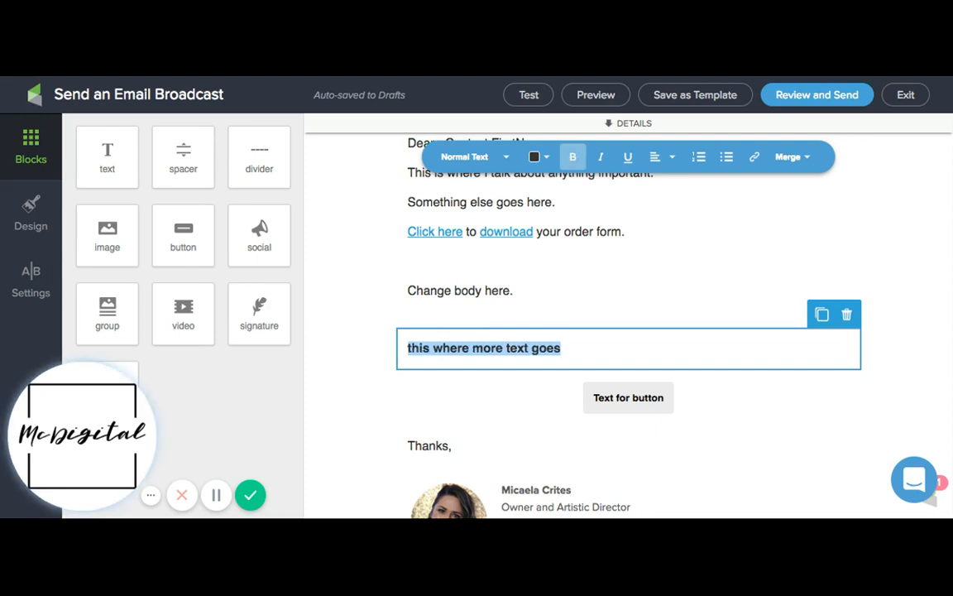
Remove the bold from the line "this where more text goes" and switch italic and underline on and back off
click(573, 158)
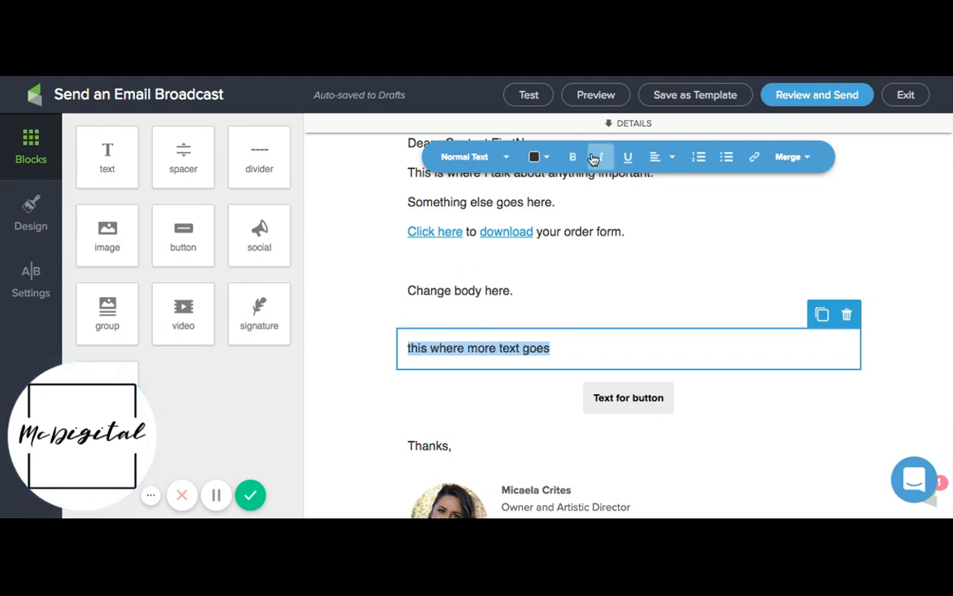
click(594, 158)
click(597, 158)
click(625, 157)
click(625, 157)
Try centre alignment and right alignment on the line "this where more text goes"
click(658, 157)
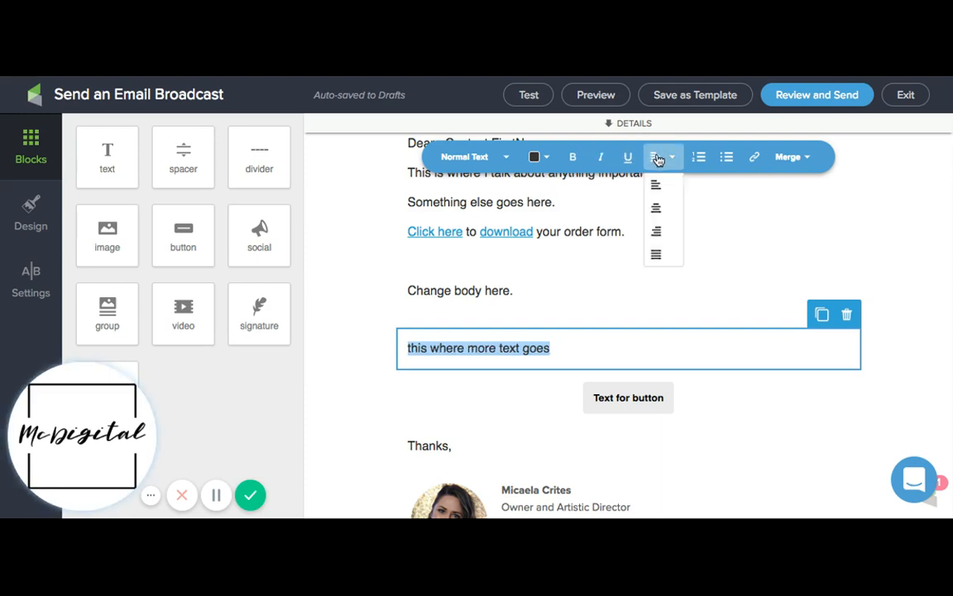
click(659, 207)
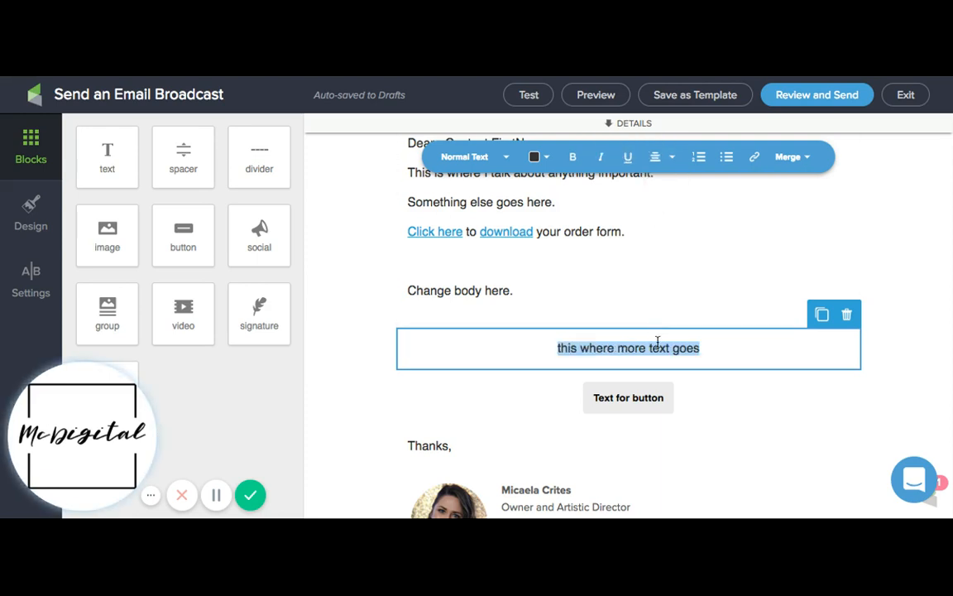
click(671, 157)
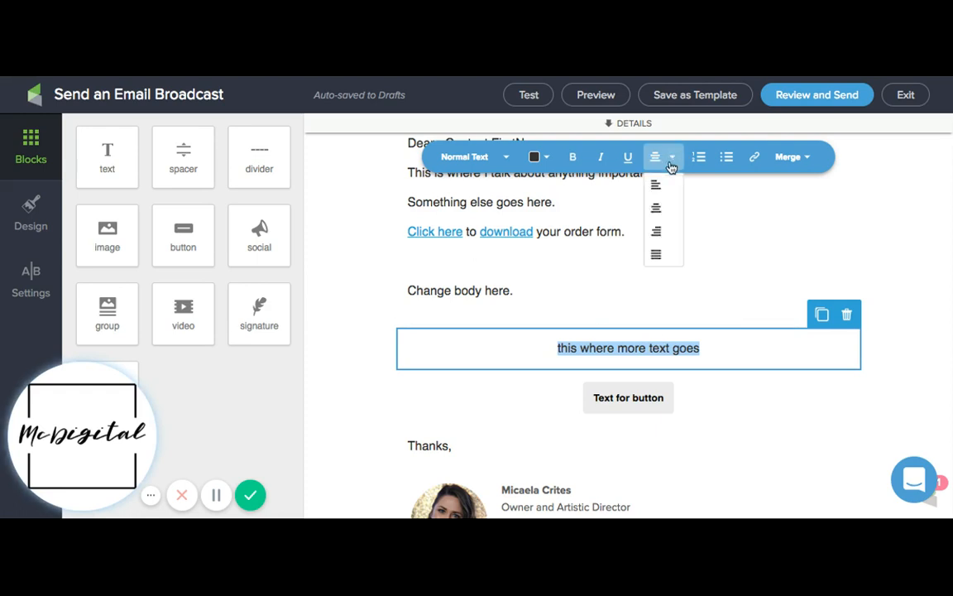
click(672, 235)
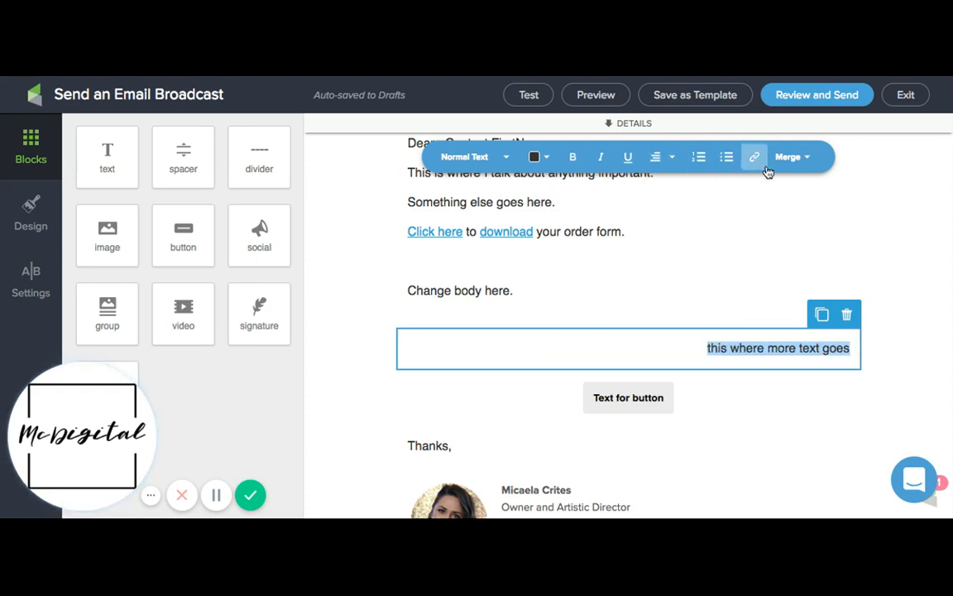
Try a red text colour on the line "this where more text goes" and align the line left
click(537, 158)
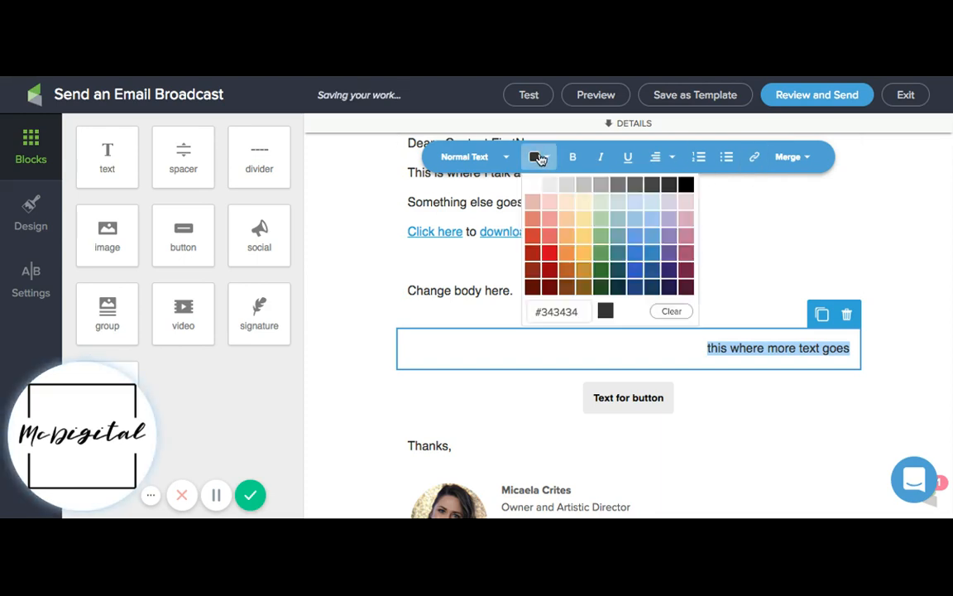
click(550, 259)
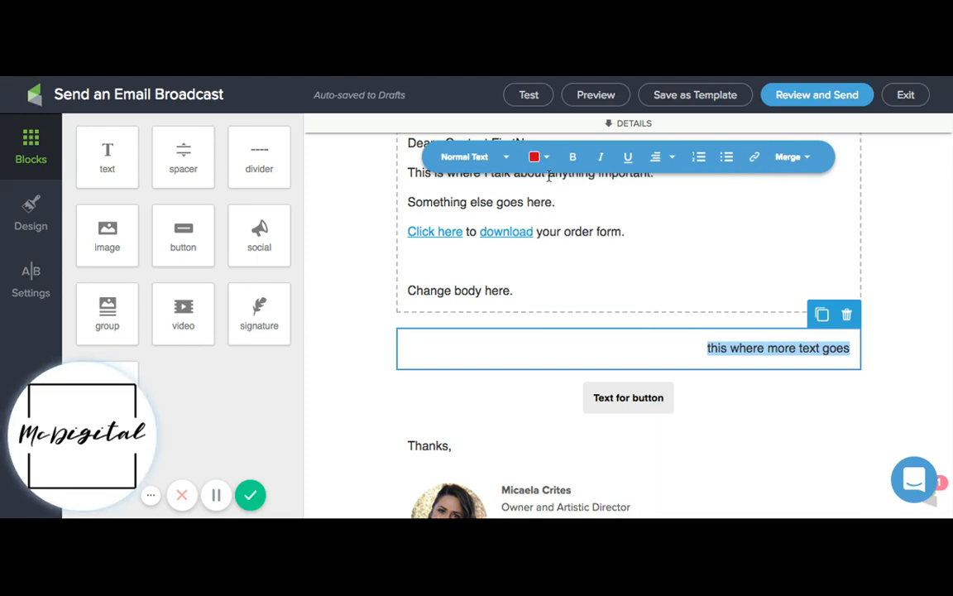
click(655, 157)
click(662, 189)
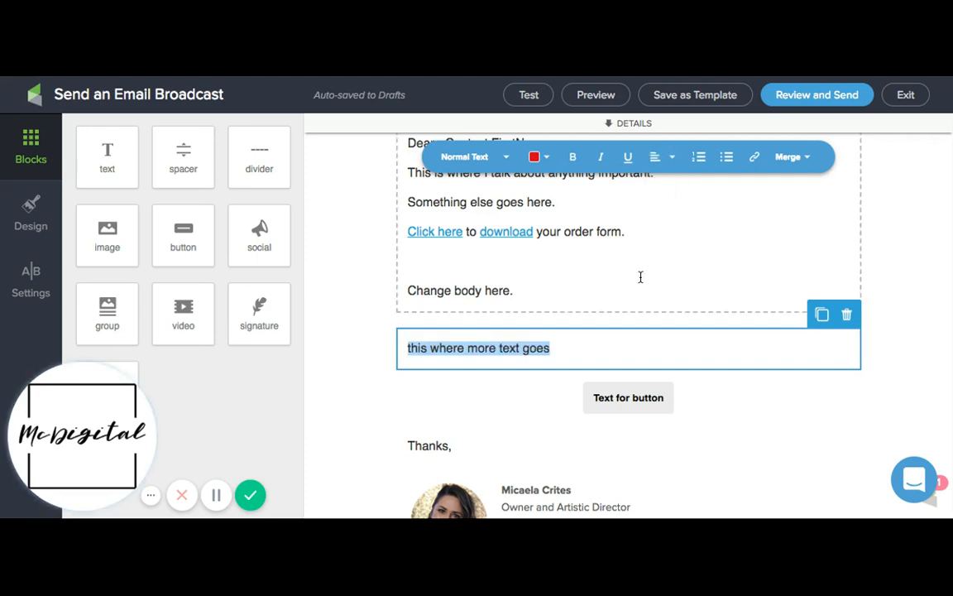
click(611, 342)
triple_click(598, 352)
click(521, 348)
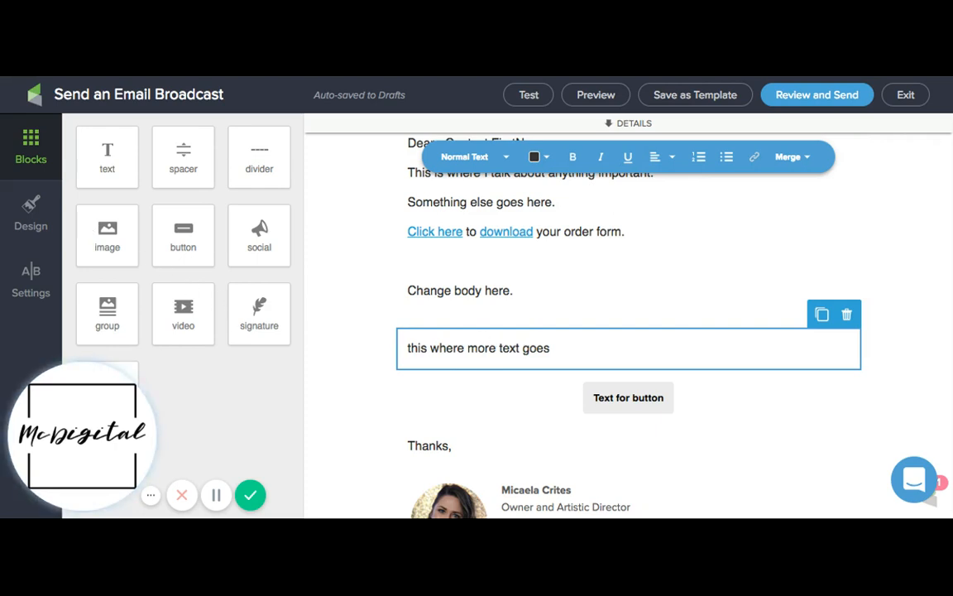
Try an image block on either side of the email body text, and delete the block
click(108, 237)
drag(107, 236, 566, 329)
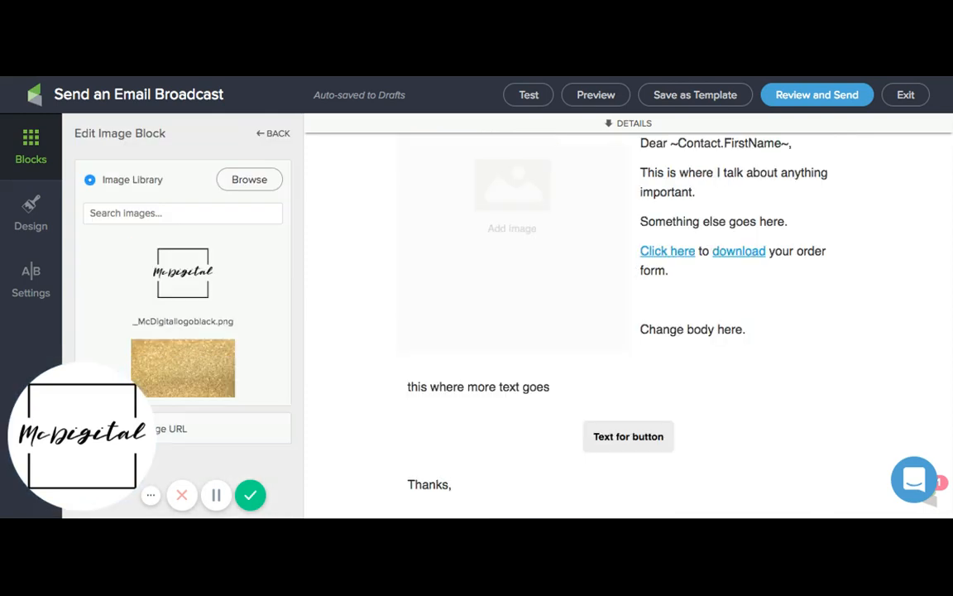
drag(512, 191, 844, 240)
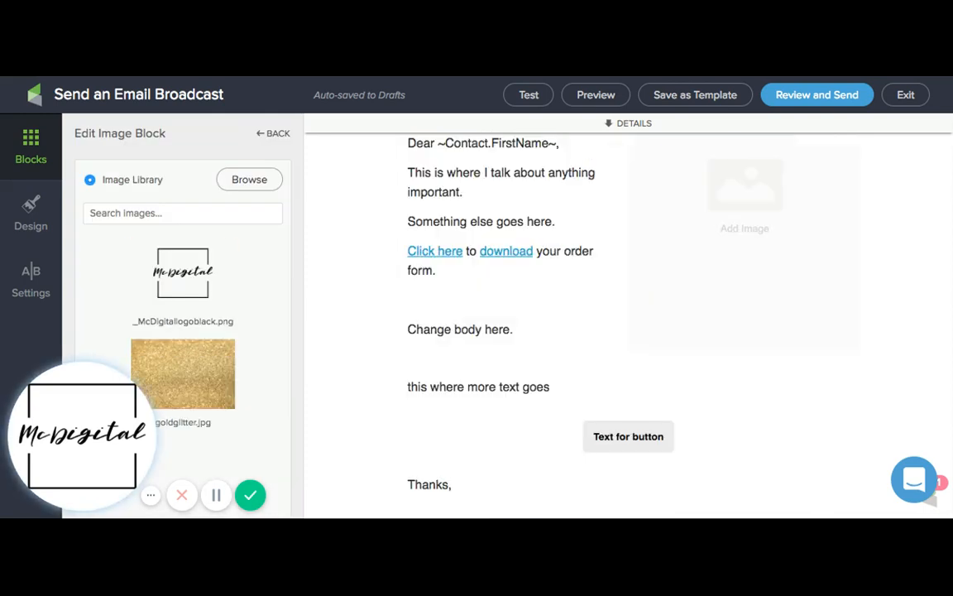
drag(746, 186, 455, 223)
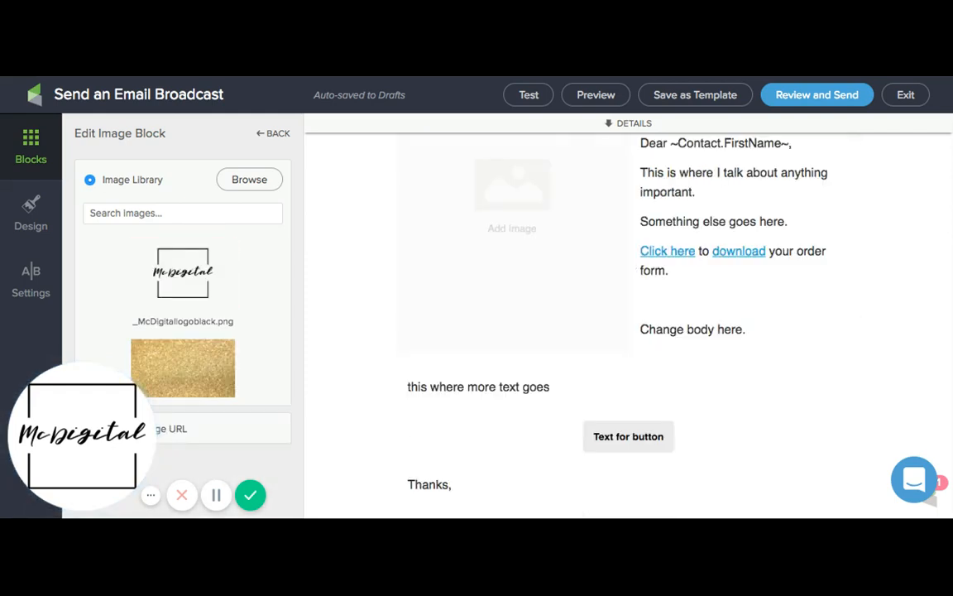
key(Delete)
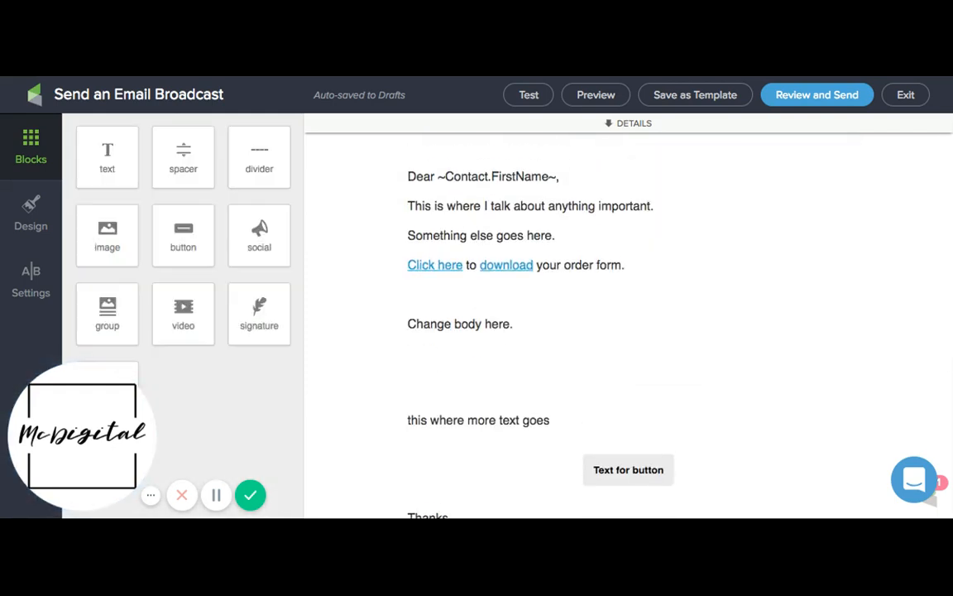
Add an image block above the greeting with the logo _McDigitallogoblack.png and reduce it to about a quarter of the size range
drag(107, 236, 629, 170)
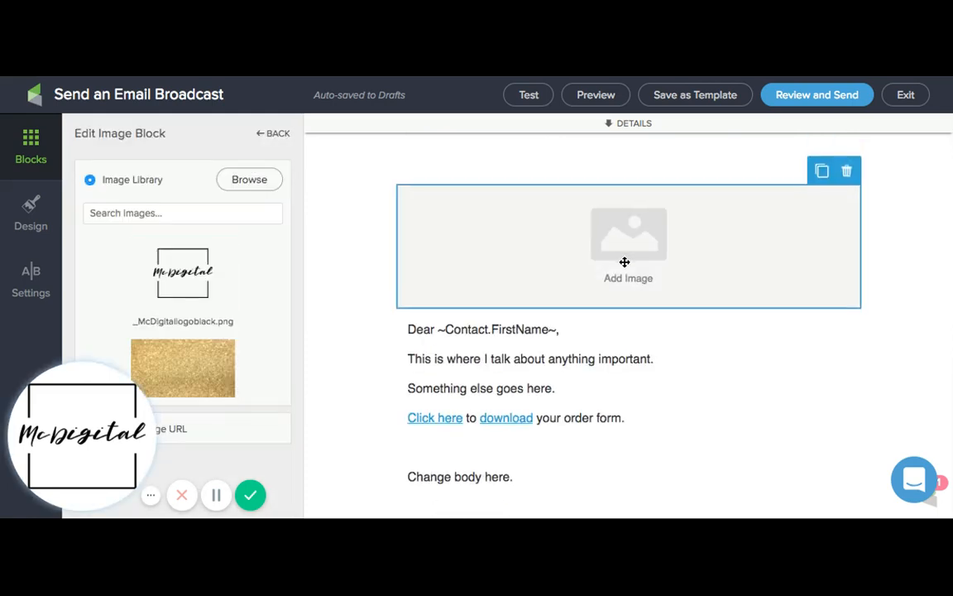
scroll(234, 368, down, 2)
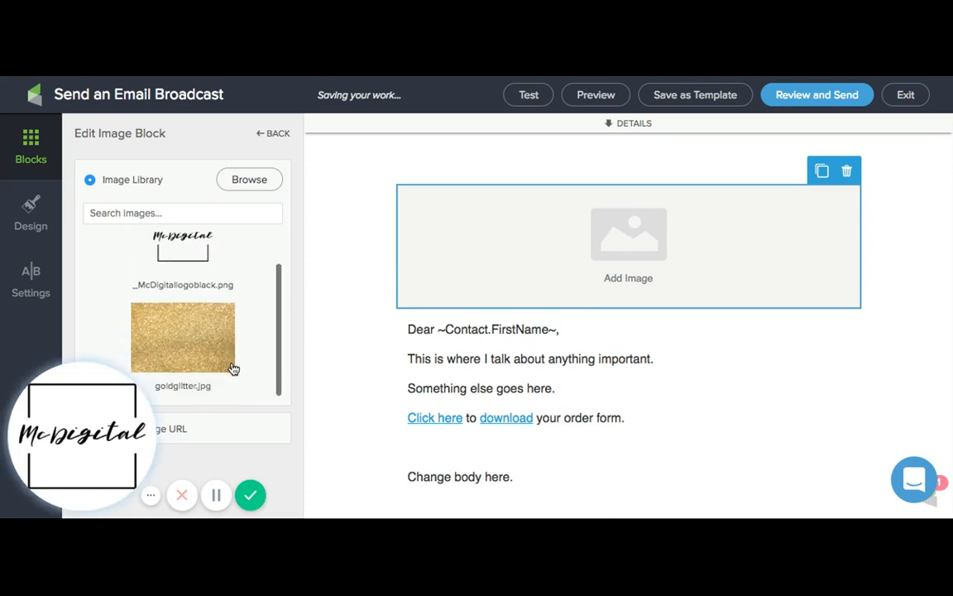
scroll(234, 369, up, 2)
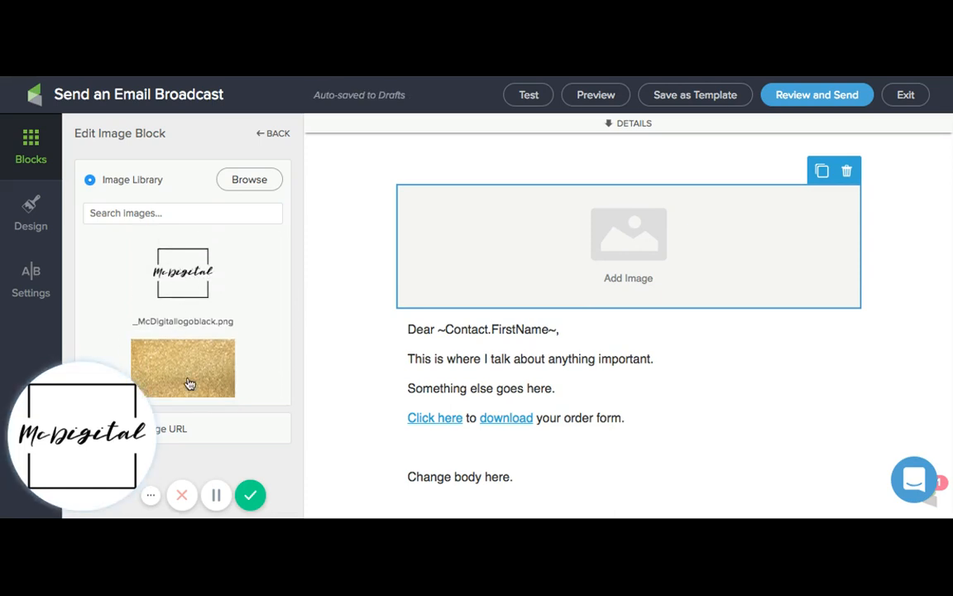
click(177, 268)
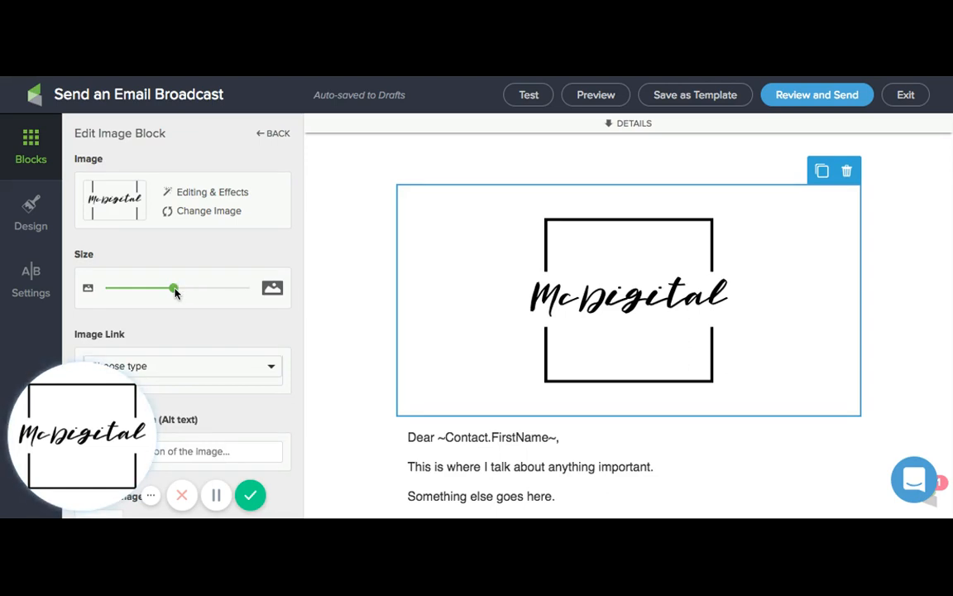
drag(174, 289, 142, 288)
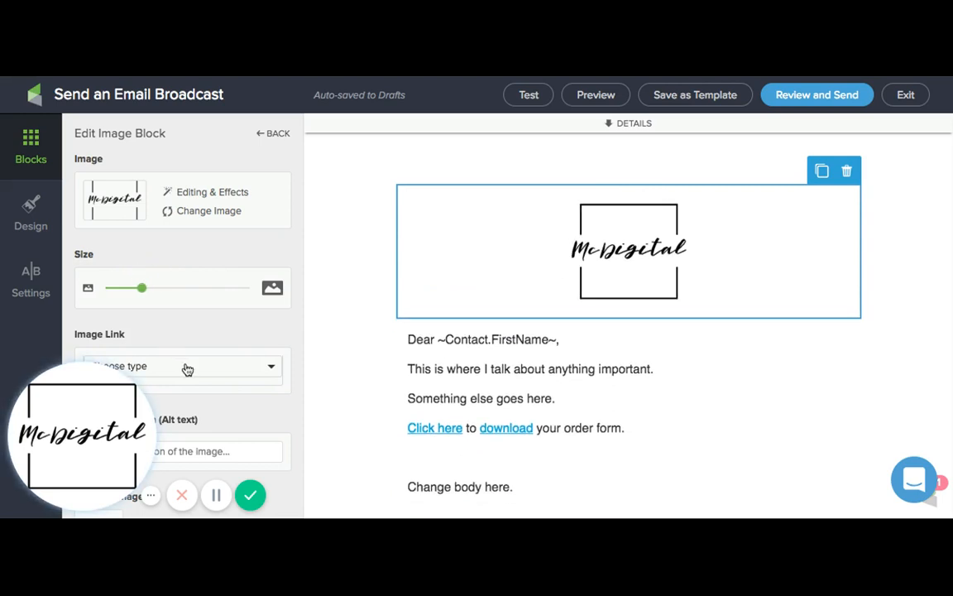
Examine the link types available for the logo image, leave the type unset, and return to the content blocks
click(187, 369)
scroll(183, 368, down, 2)
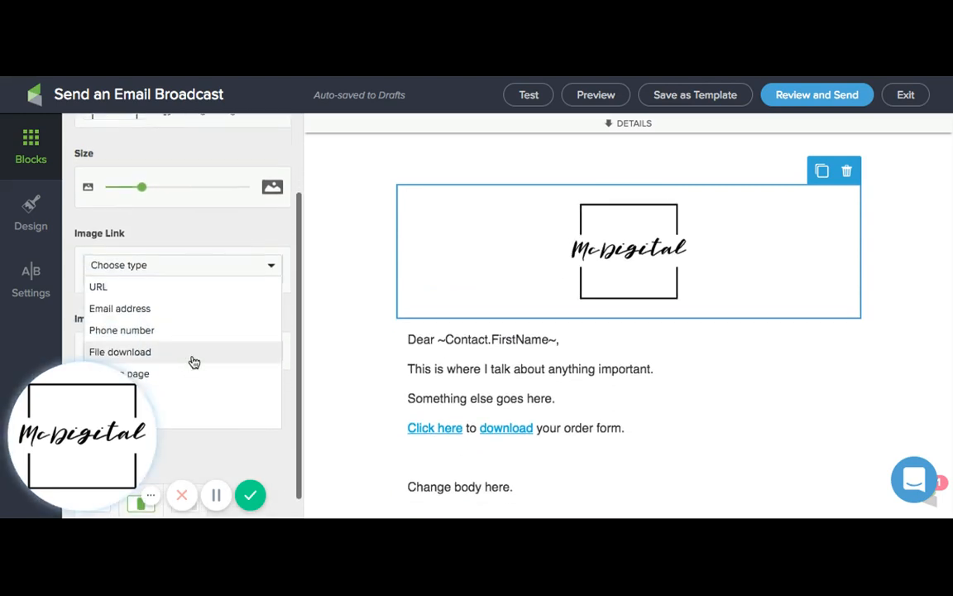
scroll(196, 357, down, 1)
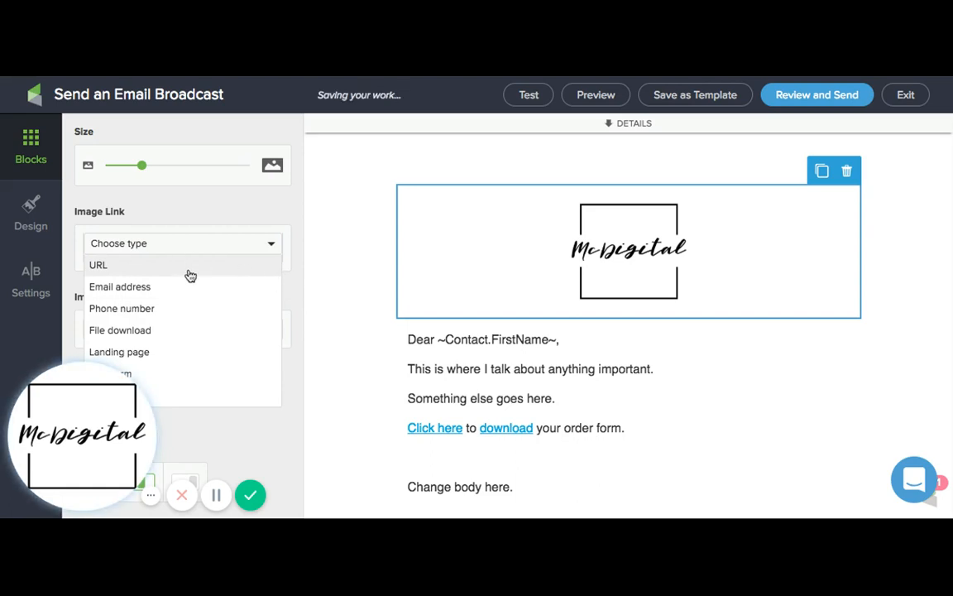
click(302, 287)
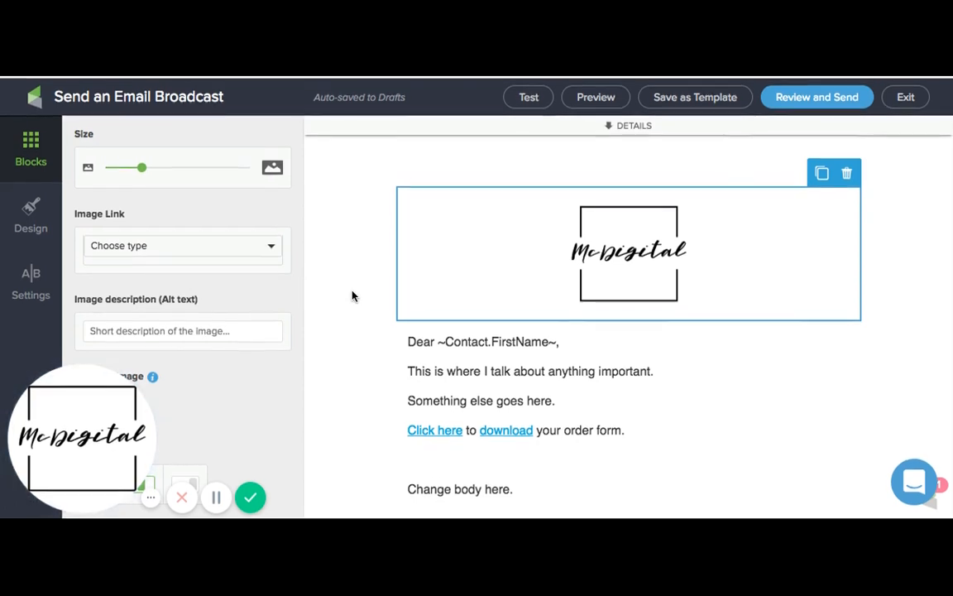
click(32, 147)
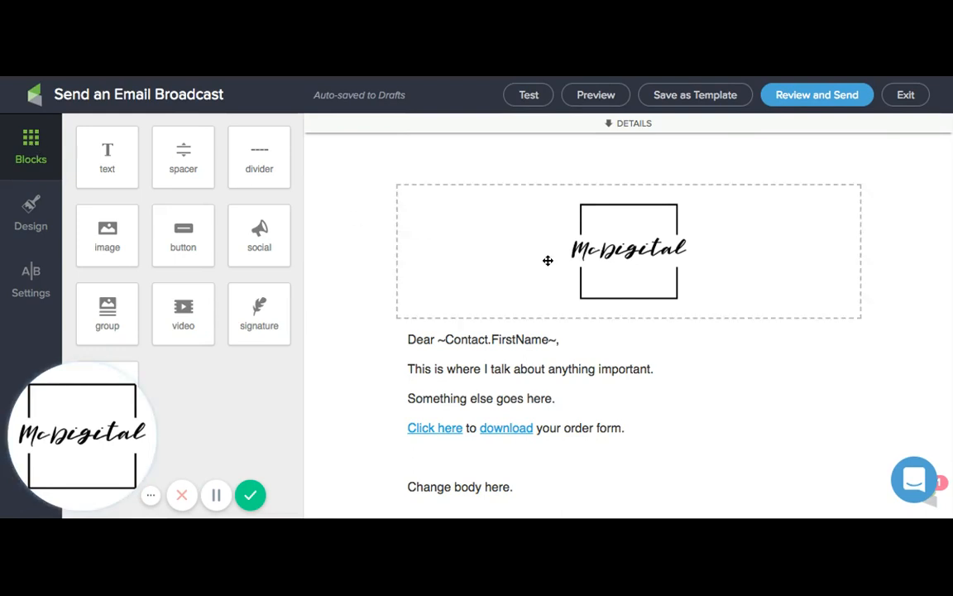
Move the "Text for button" block between the email body and the line "this where more text goes"
scroll(548, 261, down, 4)
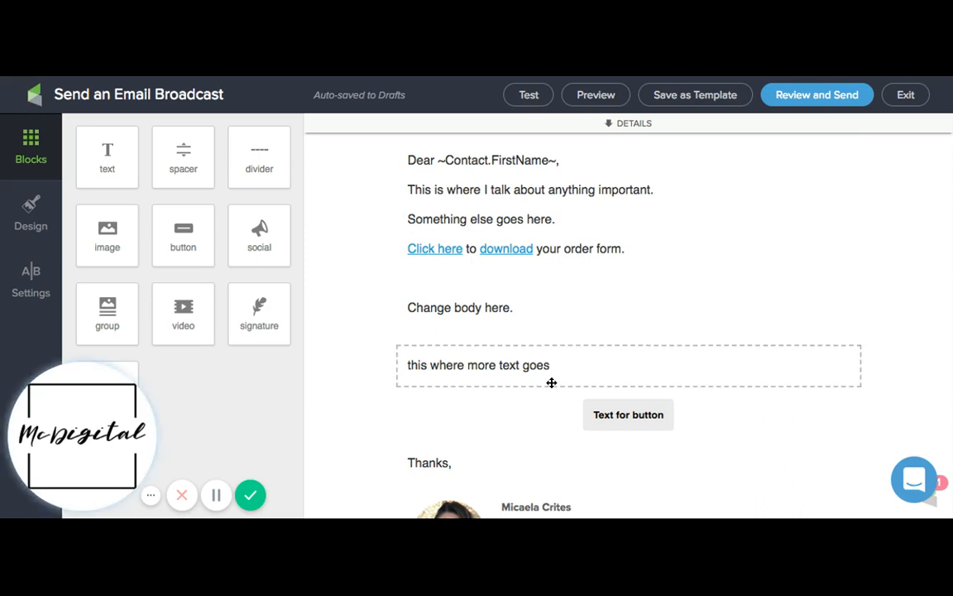
click(551, 382)
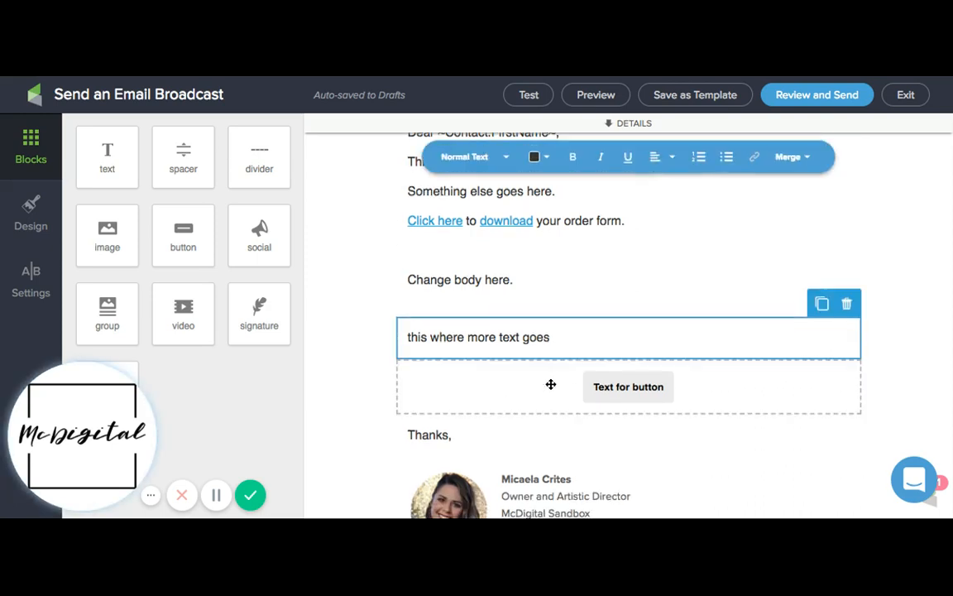
drag(551, 385, 509, 265)
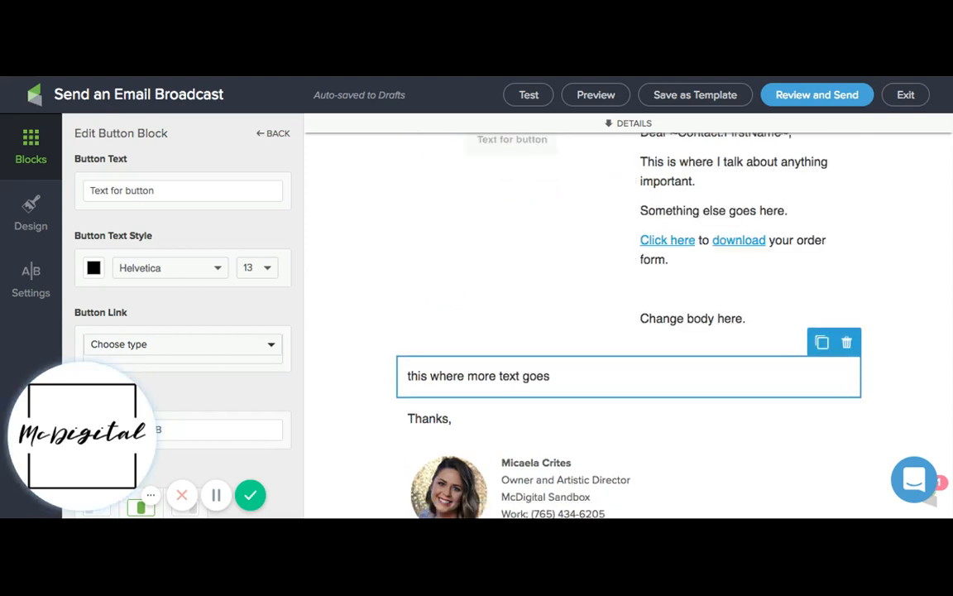
drag(512, 139, 629, 331)
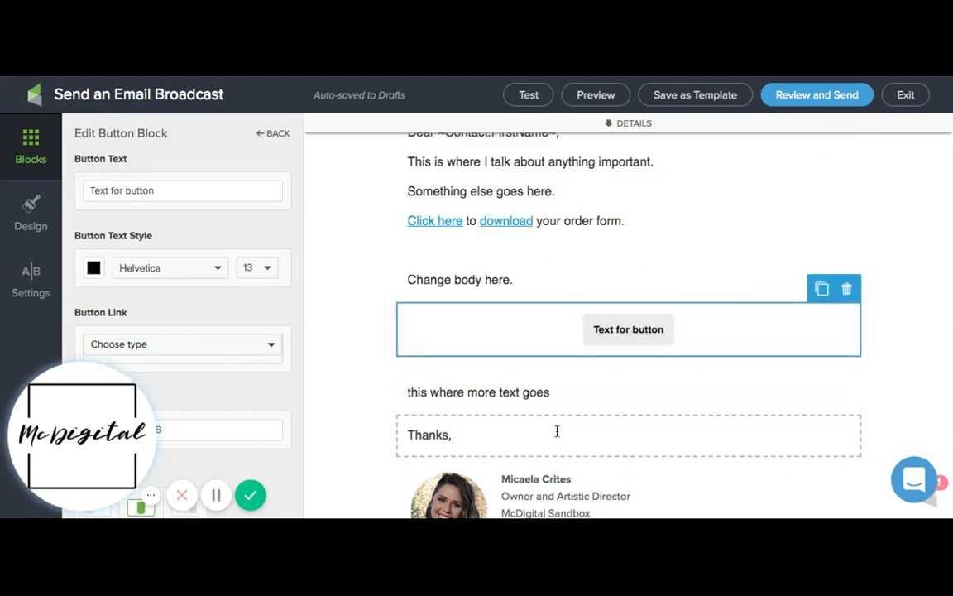
Try the signature block directly under the button, and move it back below "Thanks,"
drag(555, 454, 557, 453)
scroll(579, 331, down, 3)
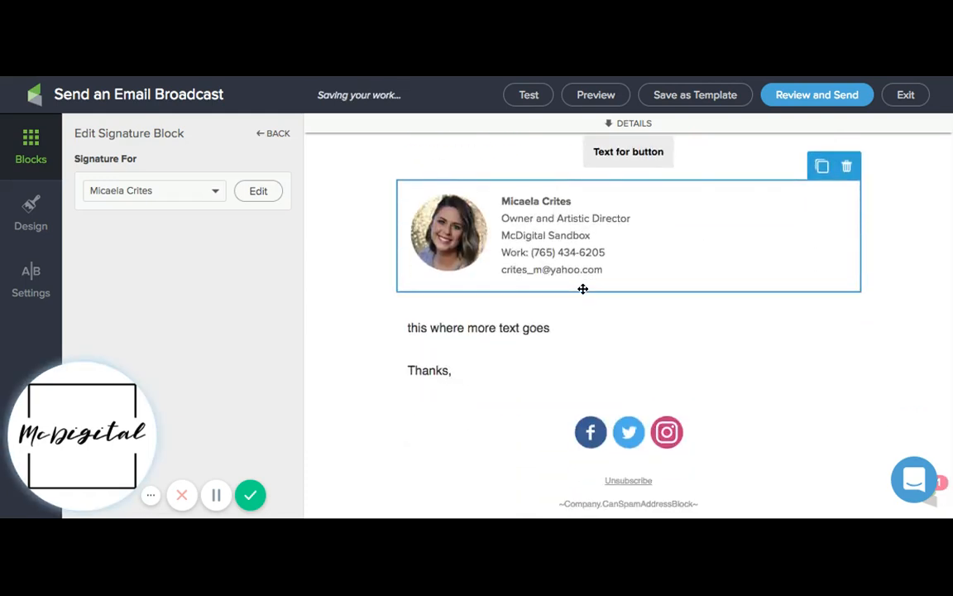
drag(582, 289, 570, 336)
scroll(570, 323, up, 2)
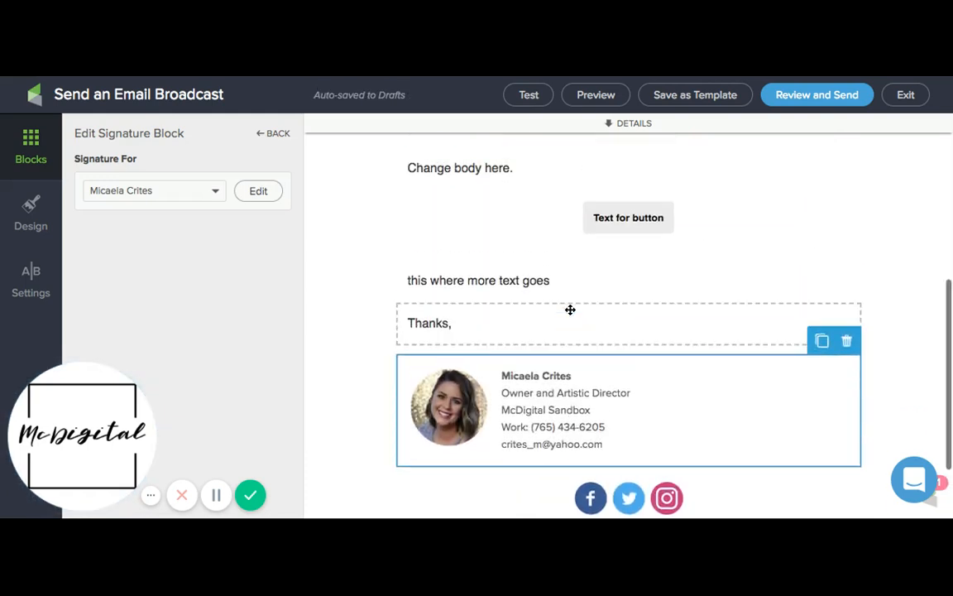
scroll(494, 224, up, 1)
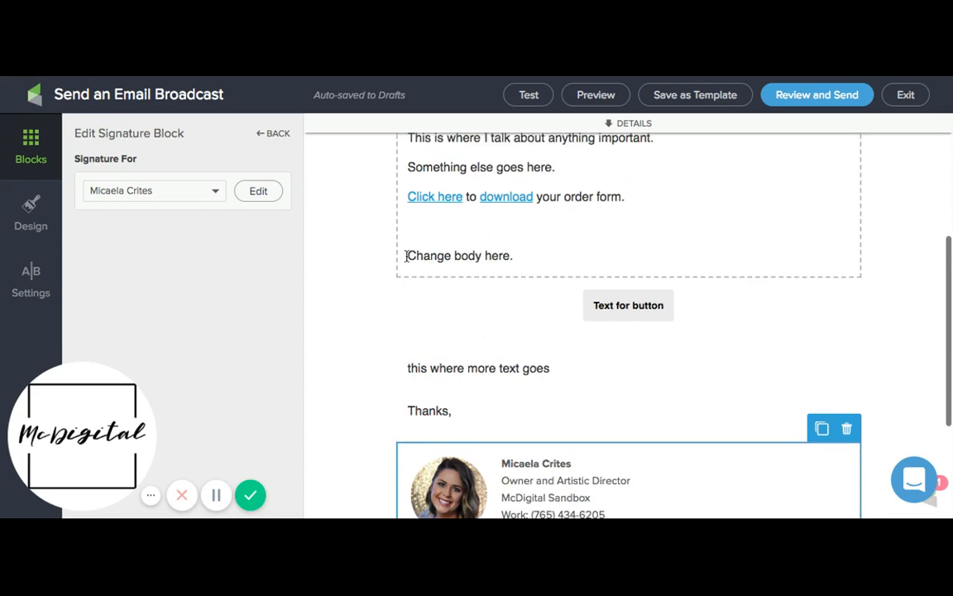
click(340, 305)
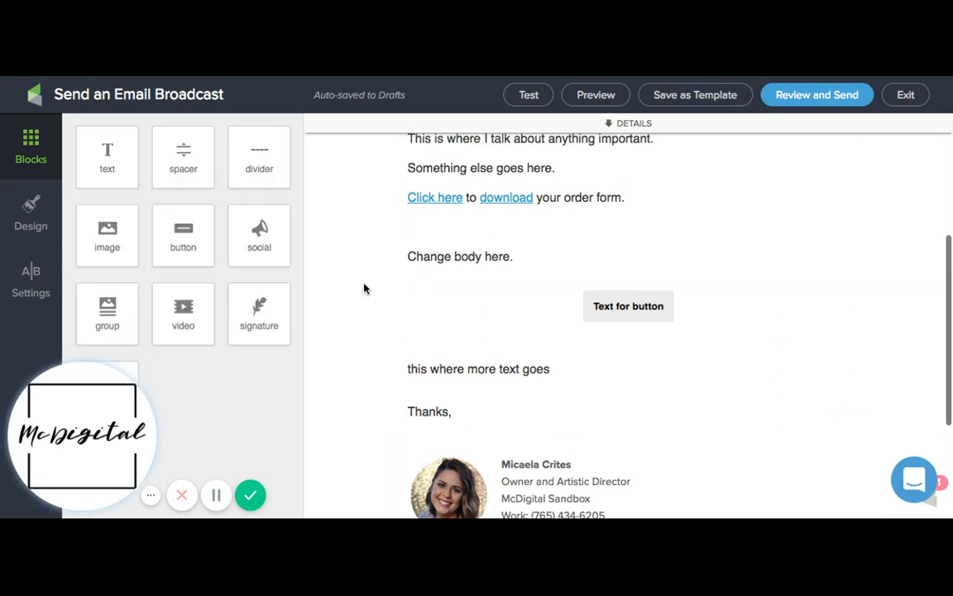
scroll(381, 276, up, 3)
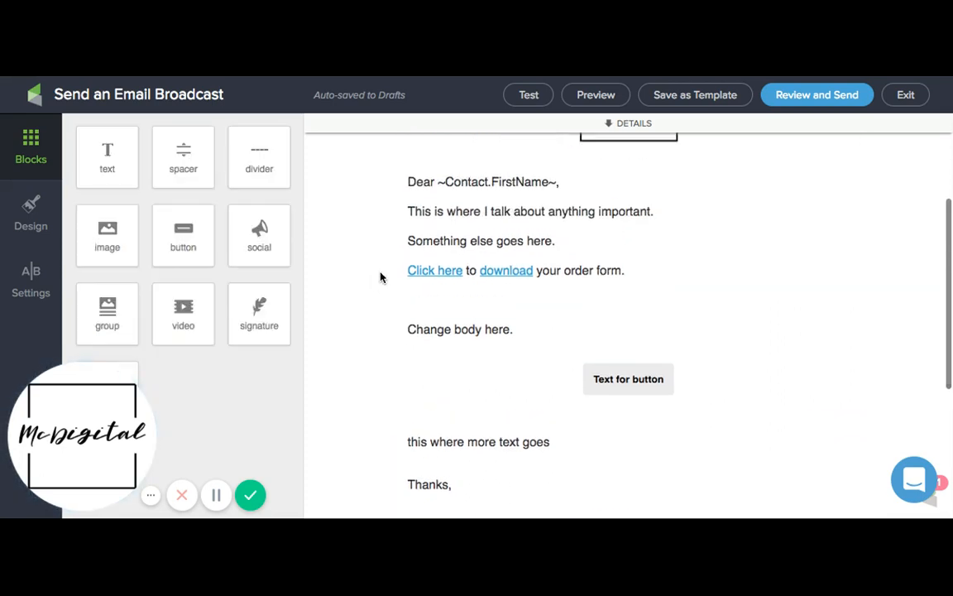